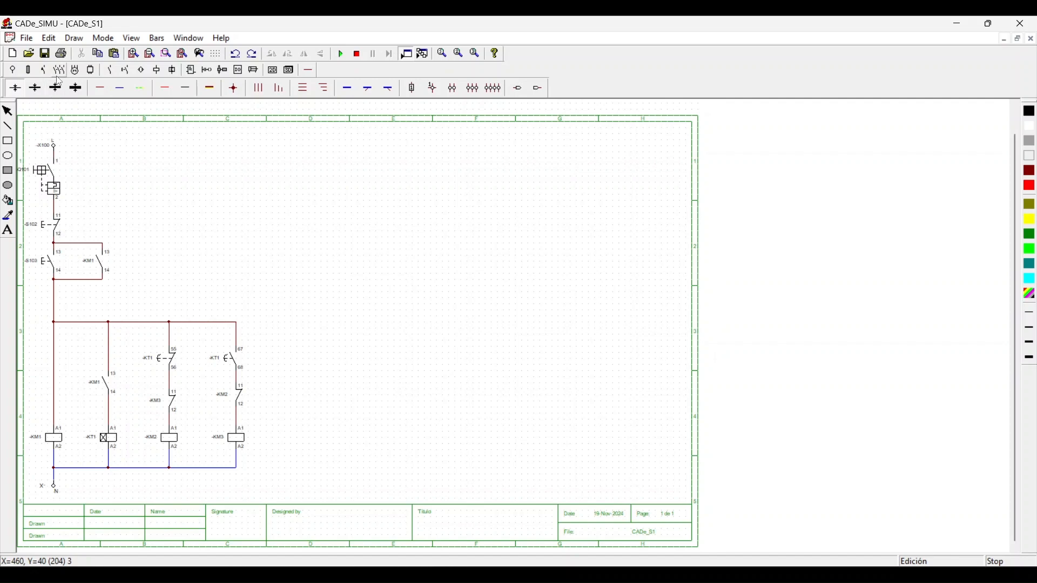
Place an L1-L2-L3 three-phase supply in the empty area beside the control circuit and a three-pole circuit breaker directly below it
click(13, 71)
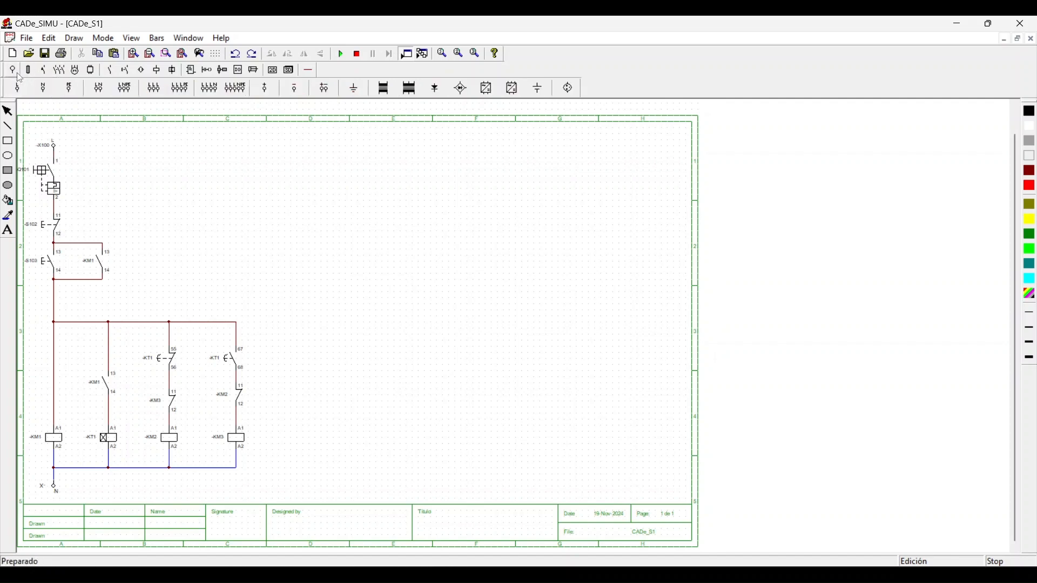
click(153, 89)
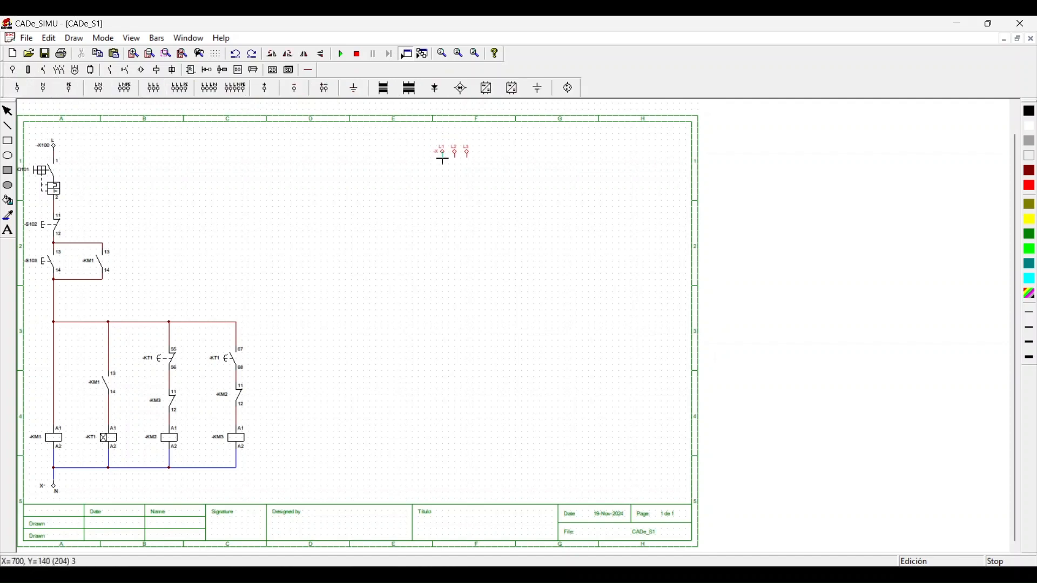
click(442, 152)
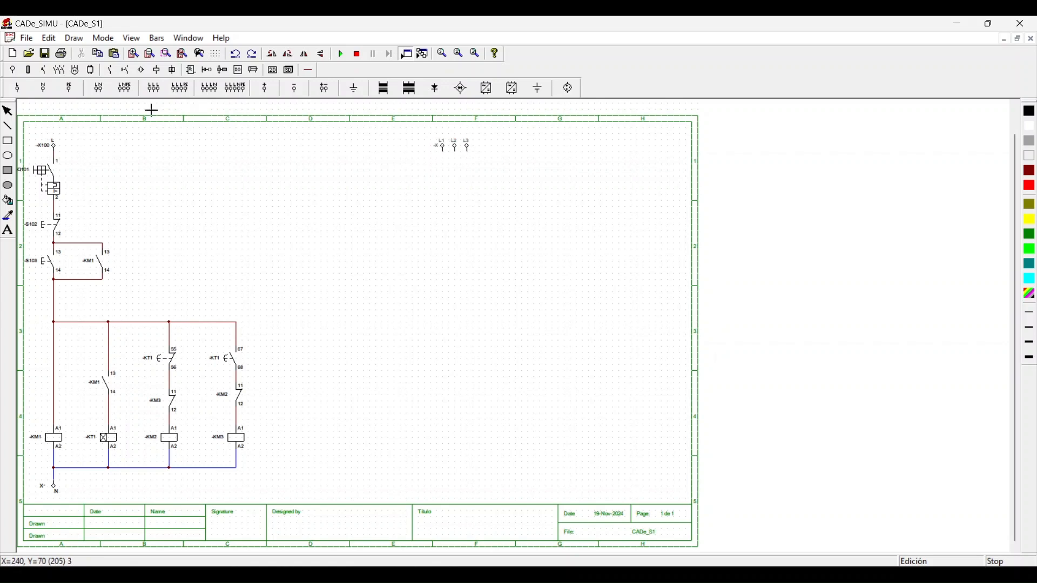
click(30, 72)
click(43, 72)
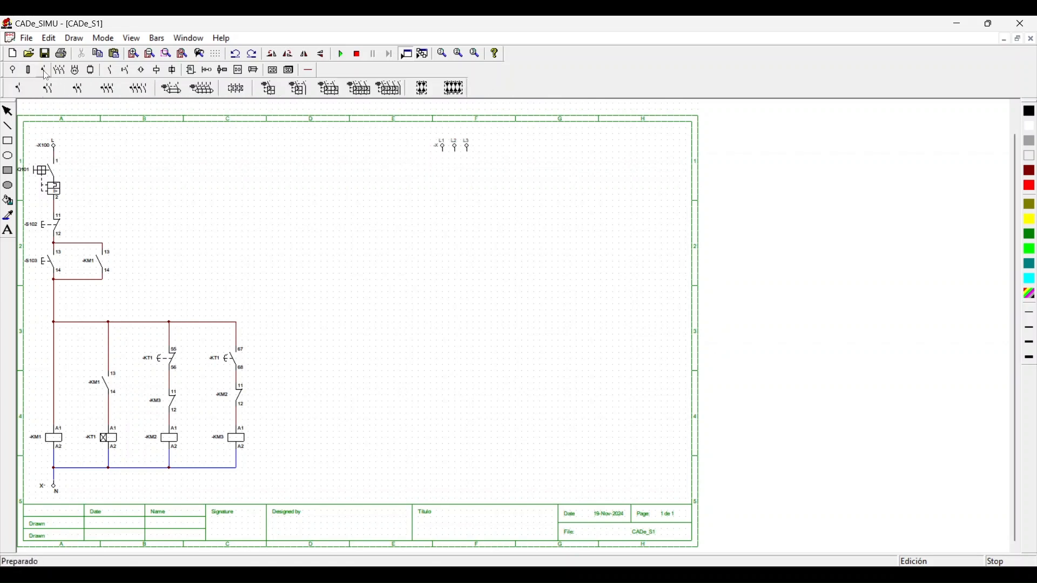
click(359, 88)
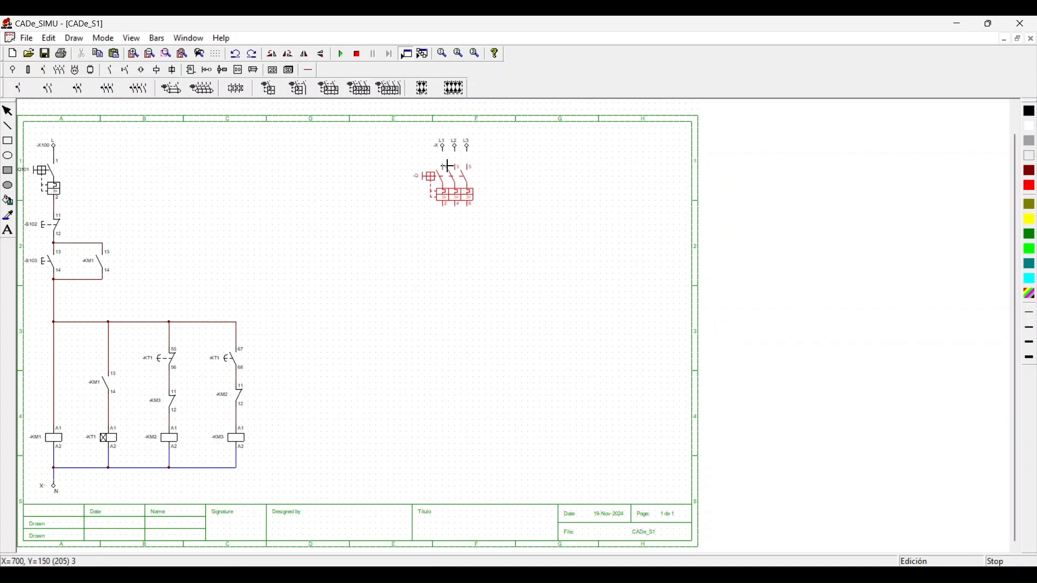
click(448, 166)
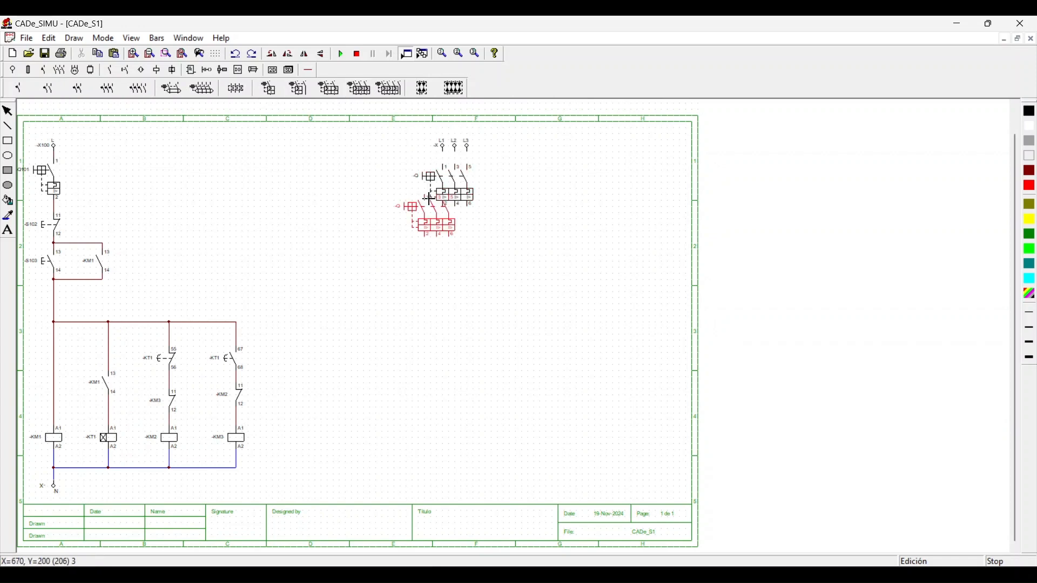
Place three sets of three-pole contactor contacts in a row, one below the breaker and two further along column G and H
click(73, 71)
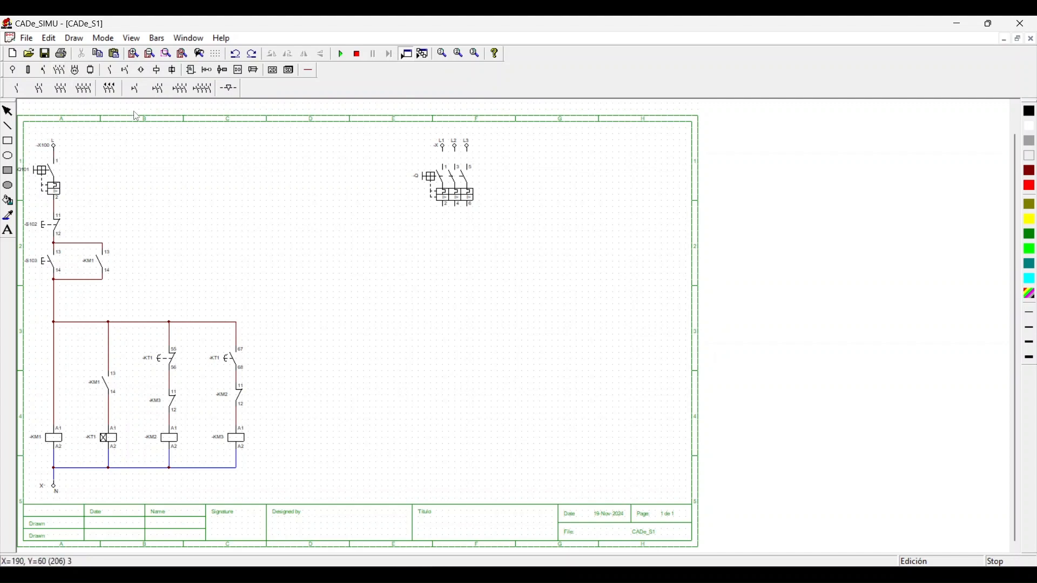
click(59, 91)
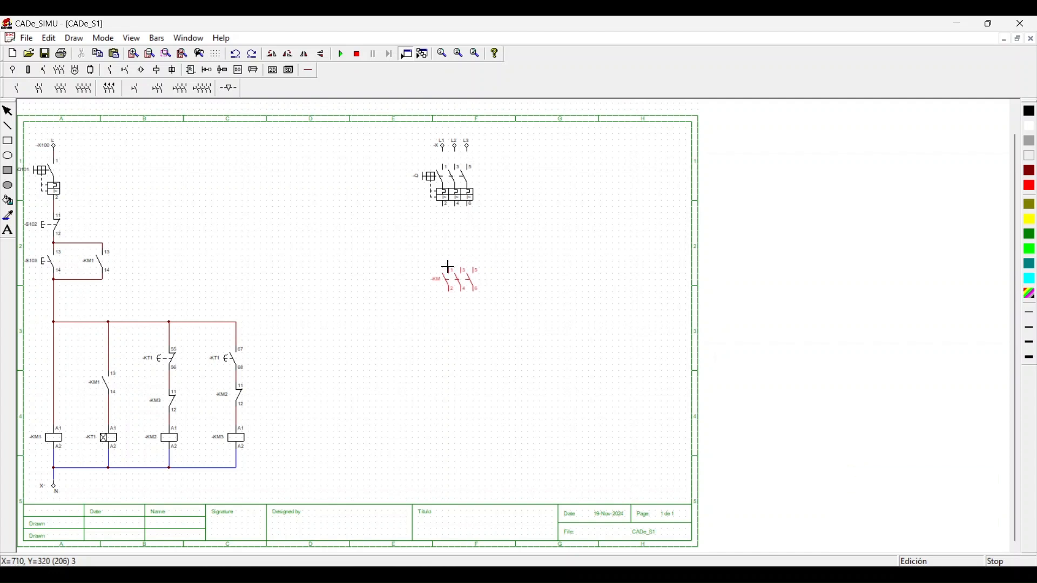
click(446, 261)
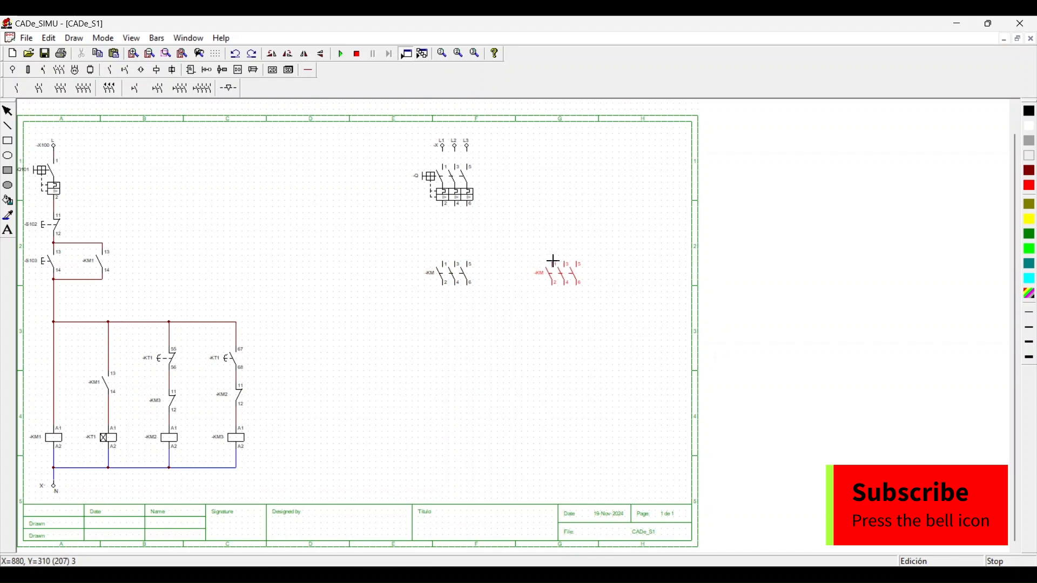
click(556, 266)
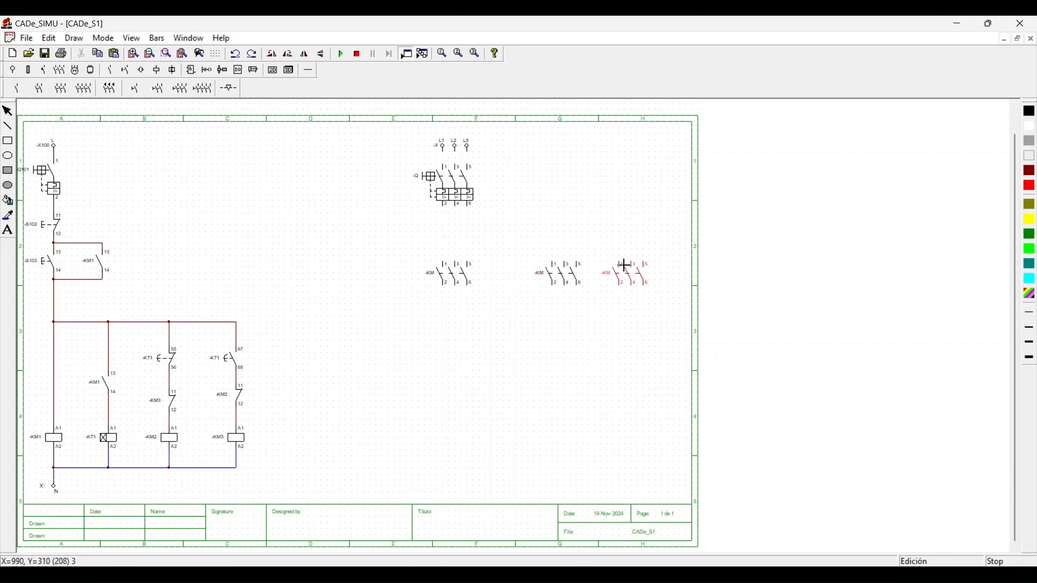
click(628, 263)
key(Escape)
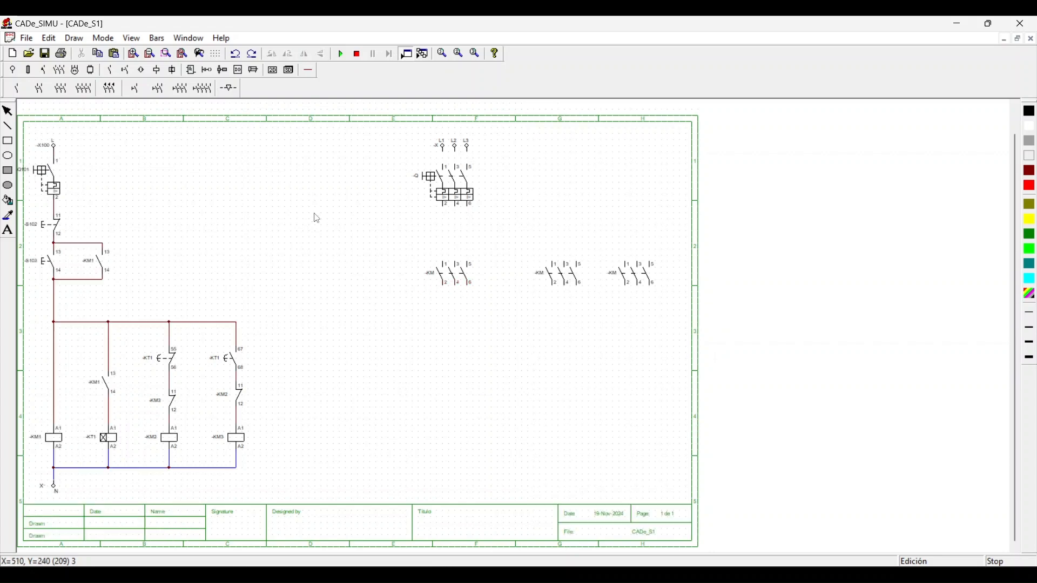
Wire all three phases from the supply to the breaker and from the breaker to the first contactor's upper terminals
click(308, 69)
click(103, 89)
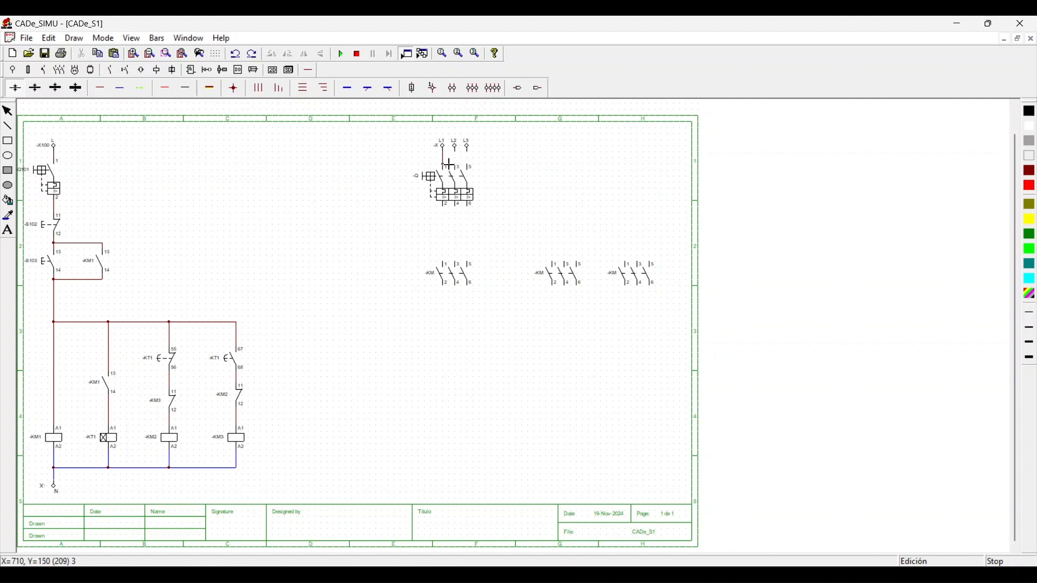
click(259, 92)
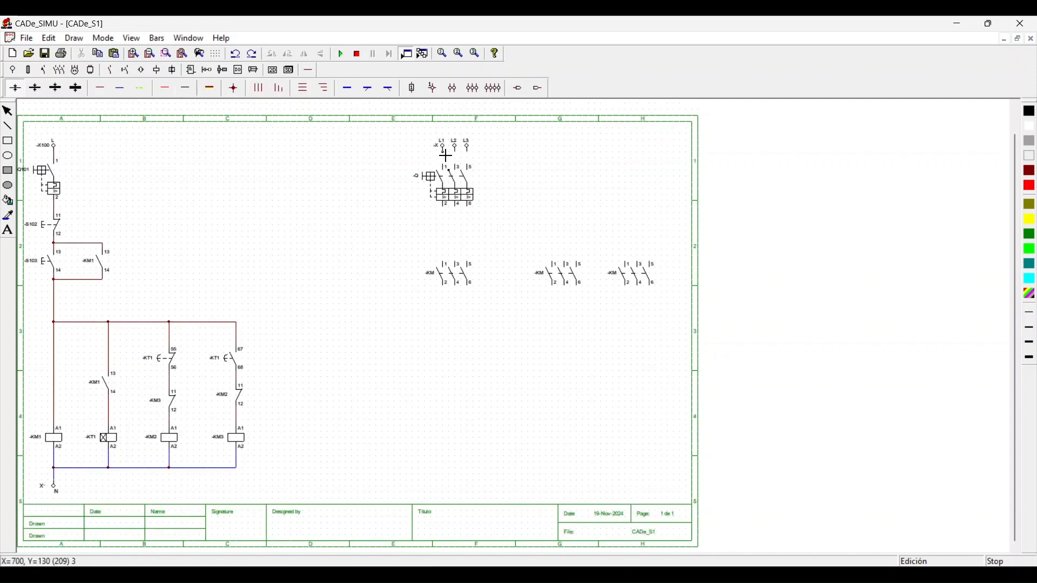
drag(446, 156, 446, 166)
drag(446, 208, 450, 257)
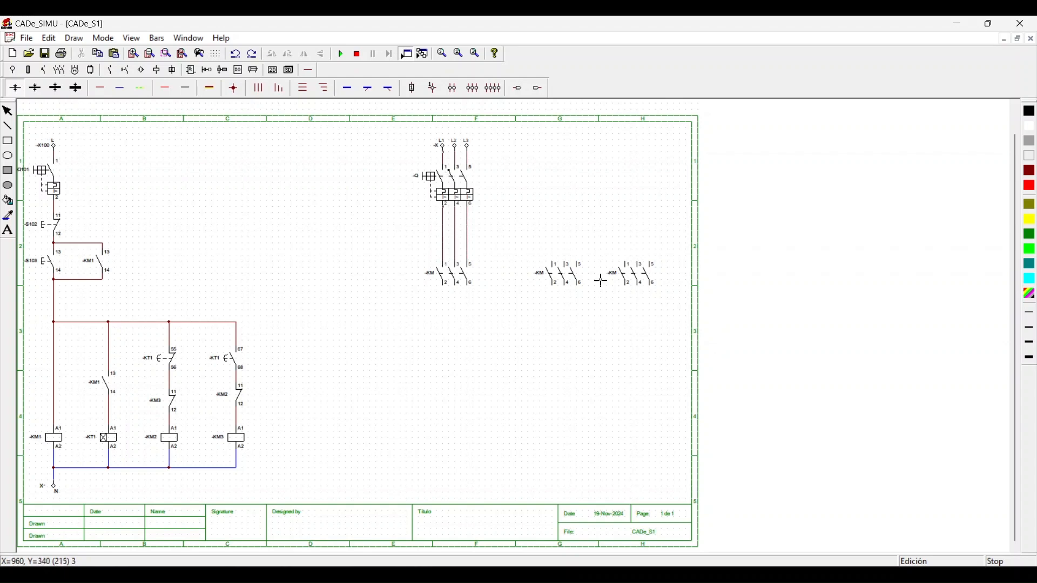
Bridge the middle contactor's terminals 1, 3 and 5, and connect the third contactor's upper terminals to the three phases below the breaker
drag(551, 250, 551, 264)
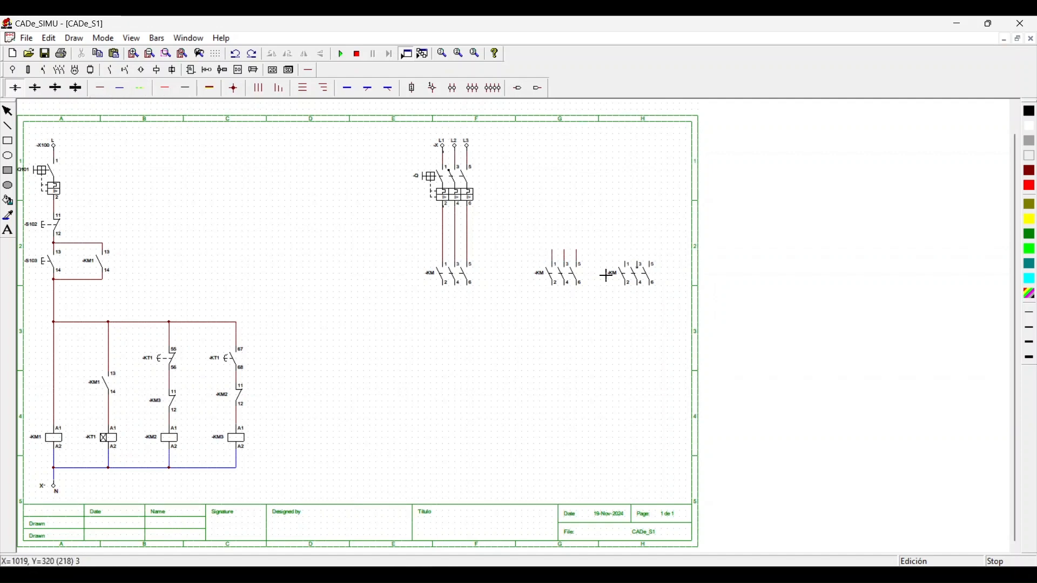
drag(555, 252, 578, 252)
drag(631, 254, 443, 237)
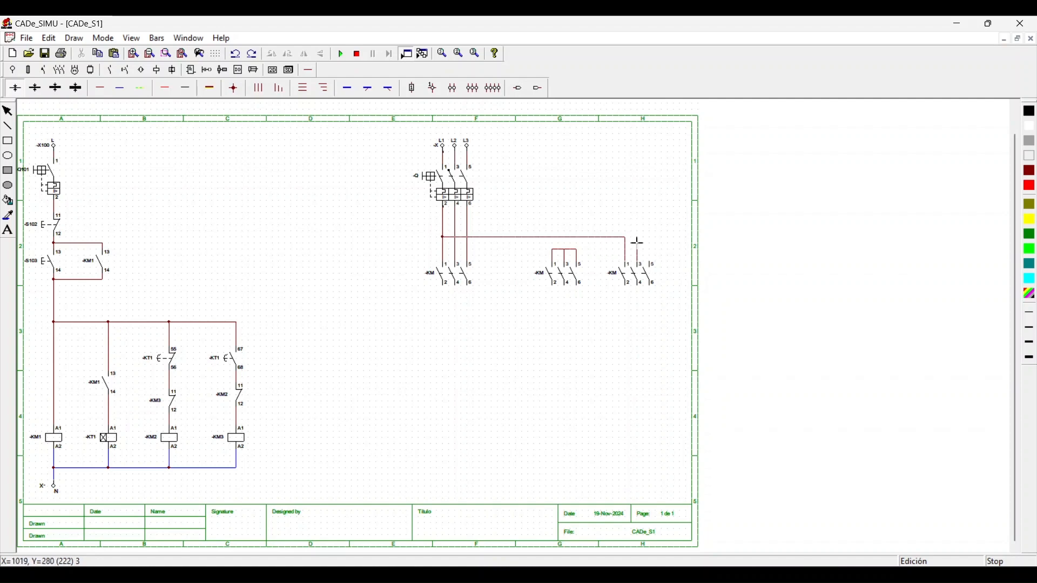
drag(636, 229, 459, 229)
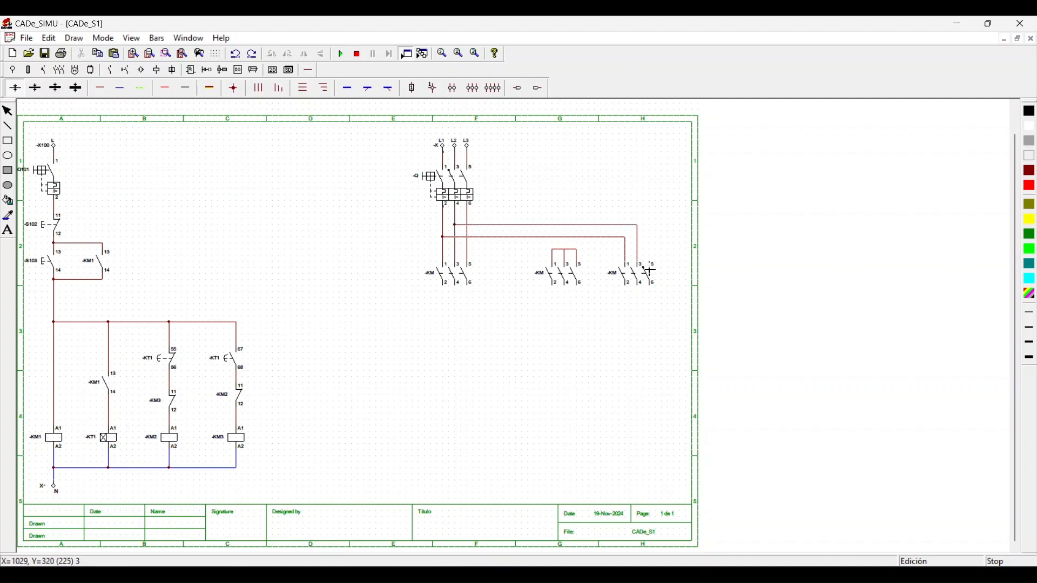
mouse_move(654, 263)
mouse_down()
mouse_move(649, 216)
mouse_move(468, 213)
mouse_up()
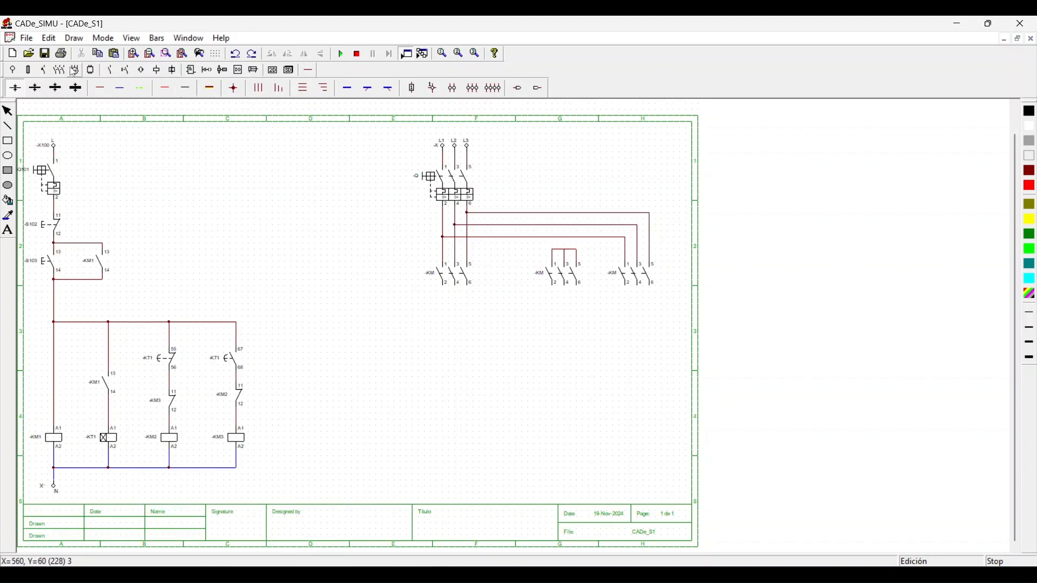
Place a three-phase motor with six winding terminals and PE below the contactors
click(90, 70)
click(33, 88)
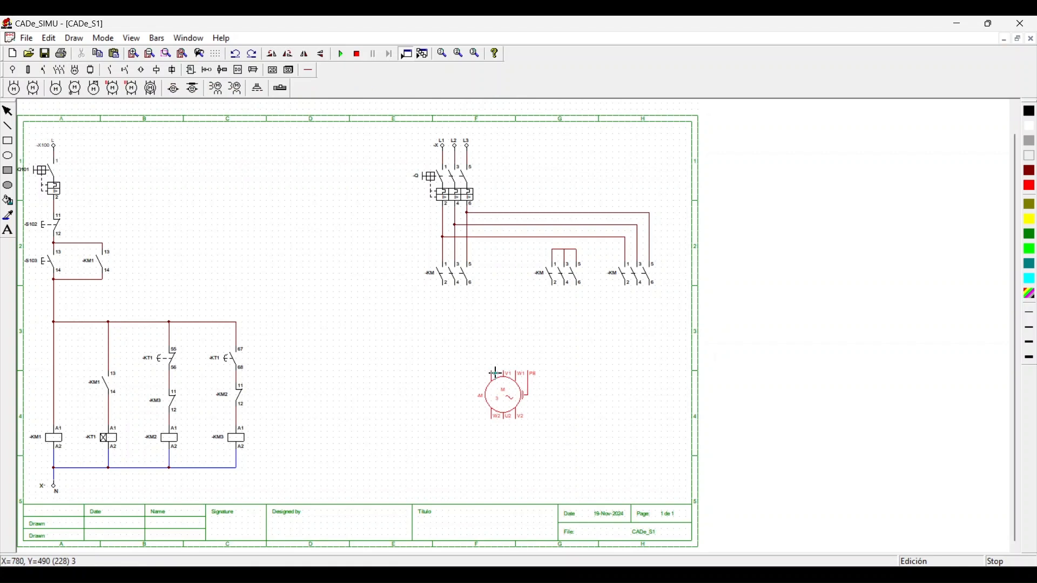
click(496, 373)
key(Escape)
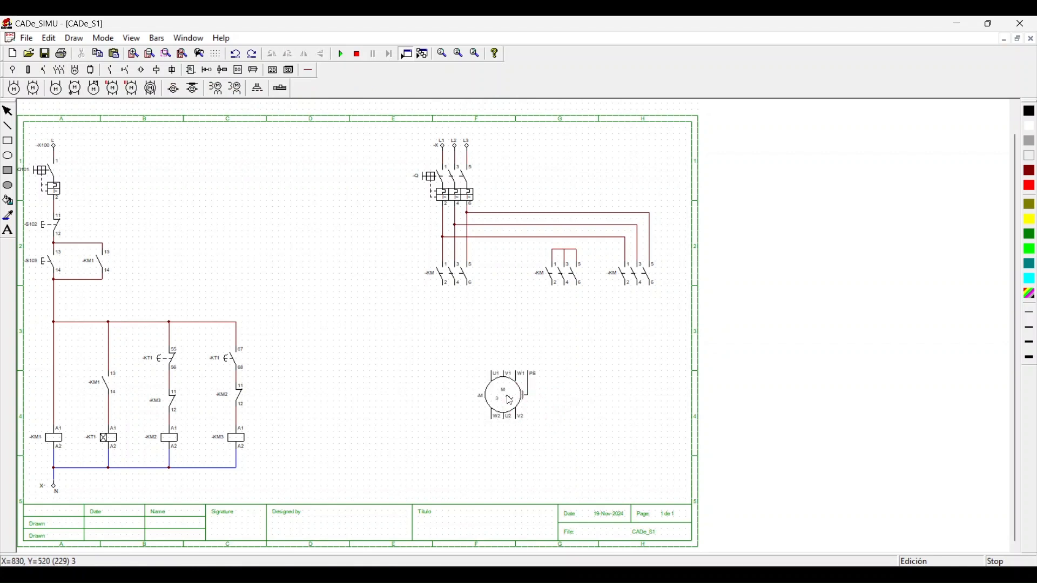
Rotate the motor 90 degrees so its terminals face sideways, and reposition it centrally below the contactors
click(509, 401)
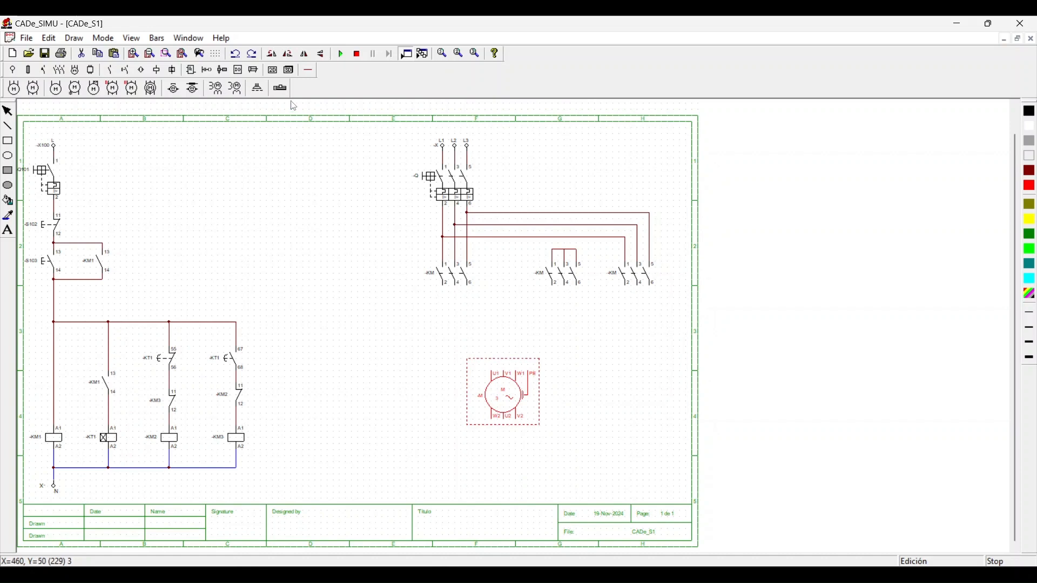
click(272, 53)
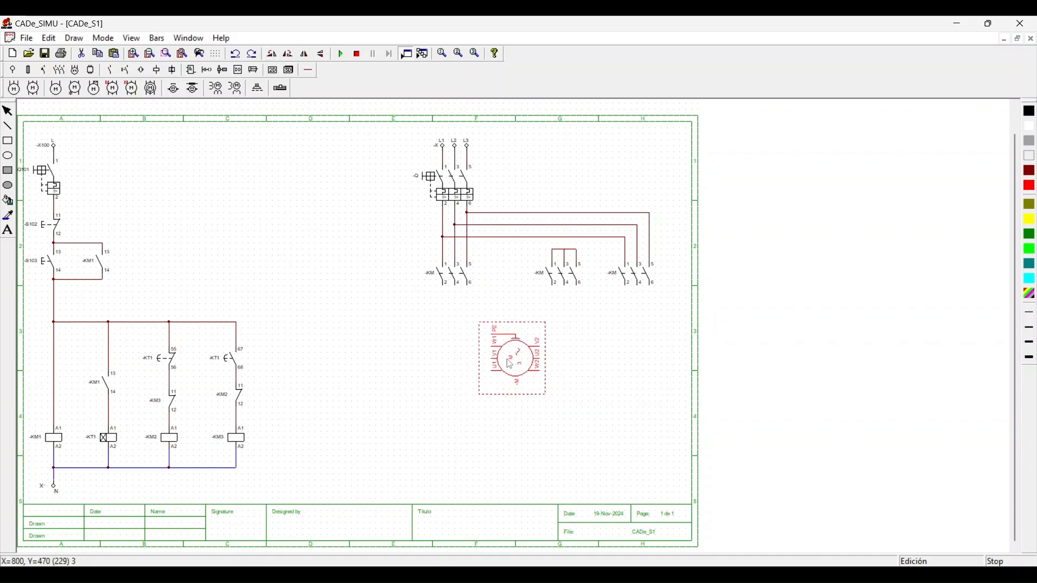
drag(510, 364, 510, 385)
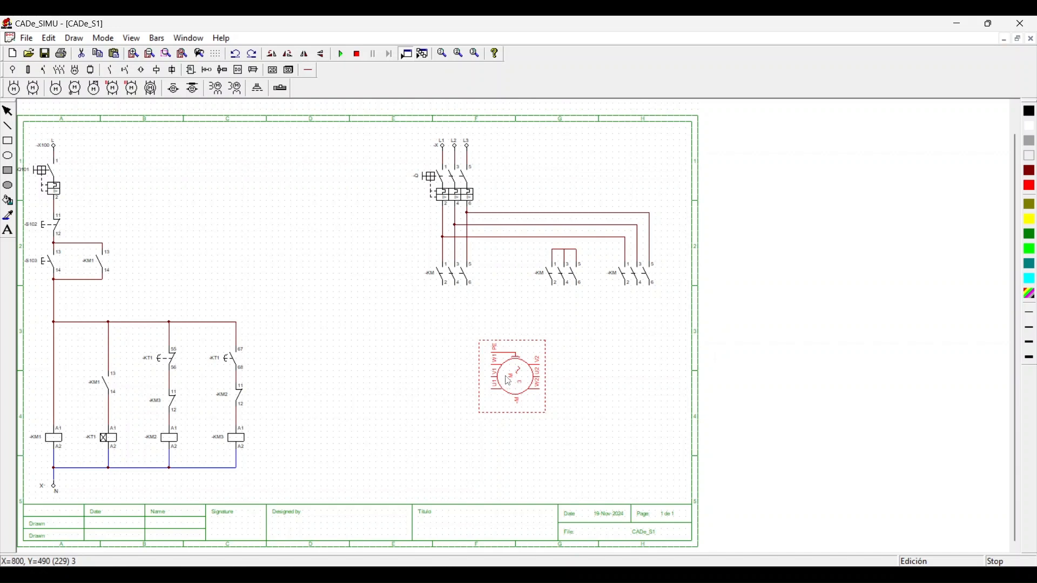
drag(506, 380, 500, 381)
click(542, 386)
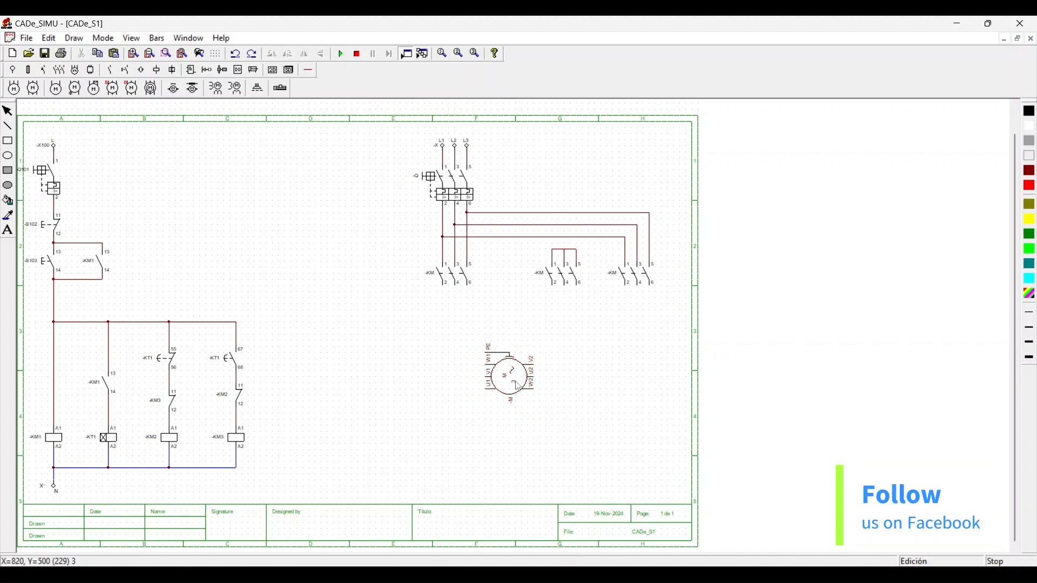
Wire the first contactor's outputs 2, 4 and 6 to motor terminals U1, V1 and W1
click(308, 69)
click(102, 91)
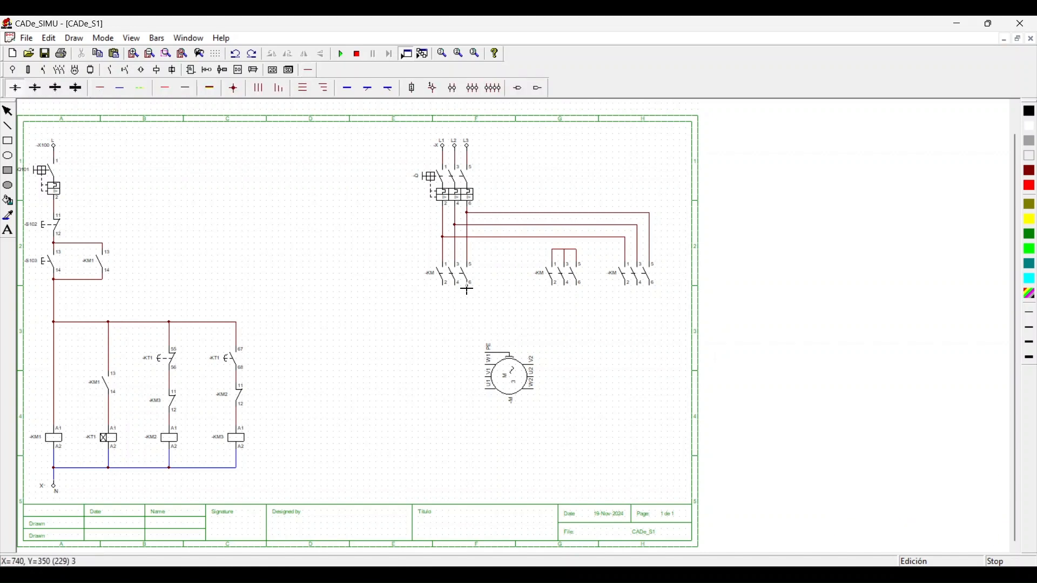
drag(468, 290, 479, 355)
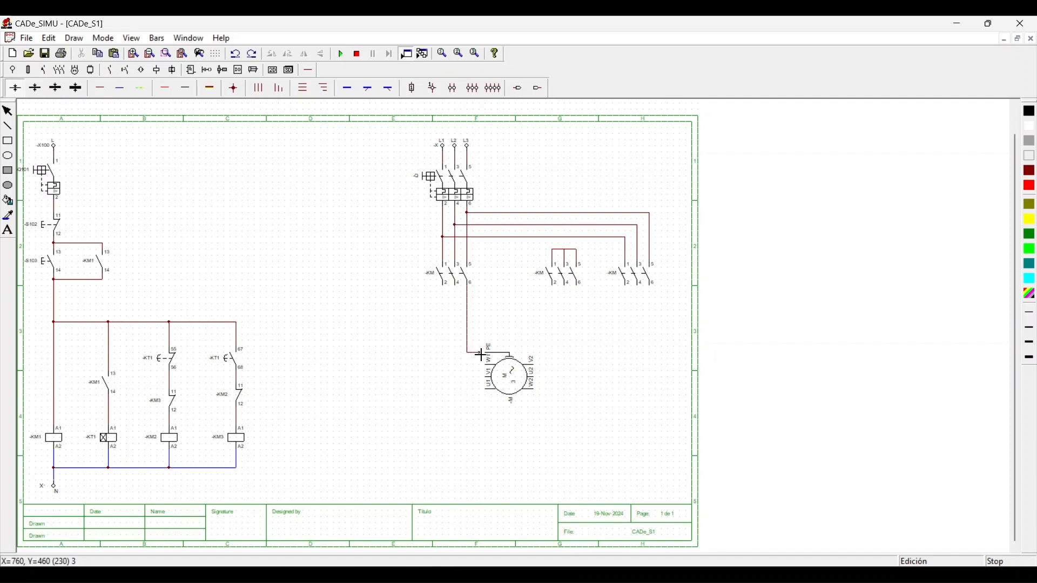
key(ctrl+z)
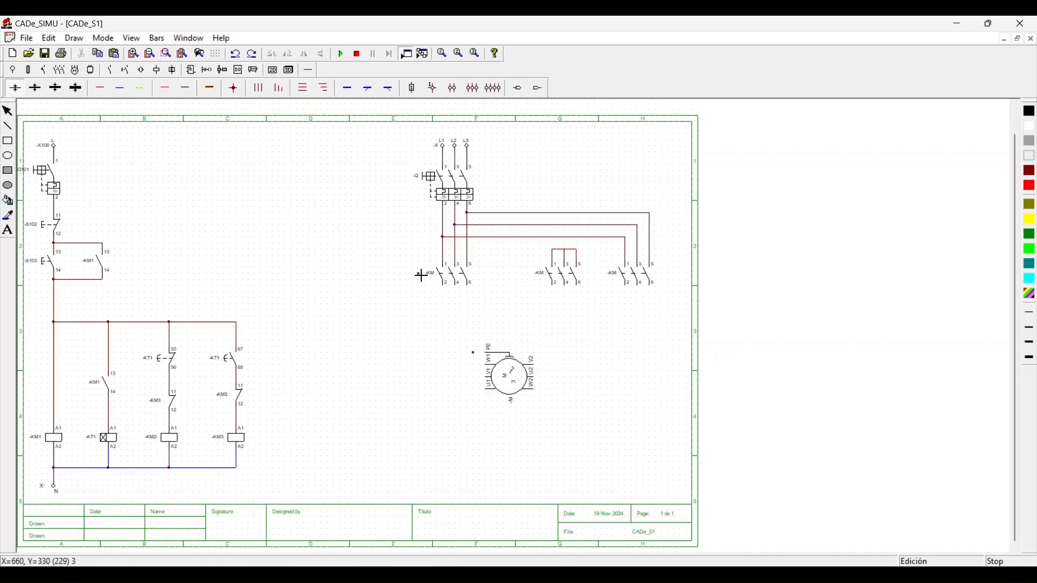
drag(443, 286, 488, 389)
drag(458, 288, 488, 377)
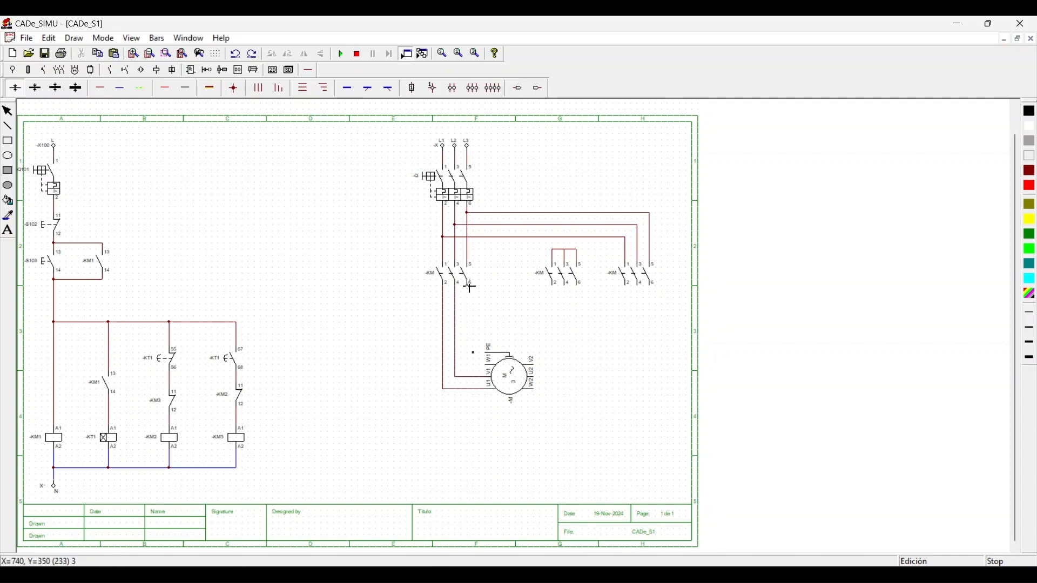
drag(470, 288, 487, 366)
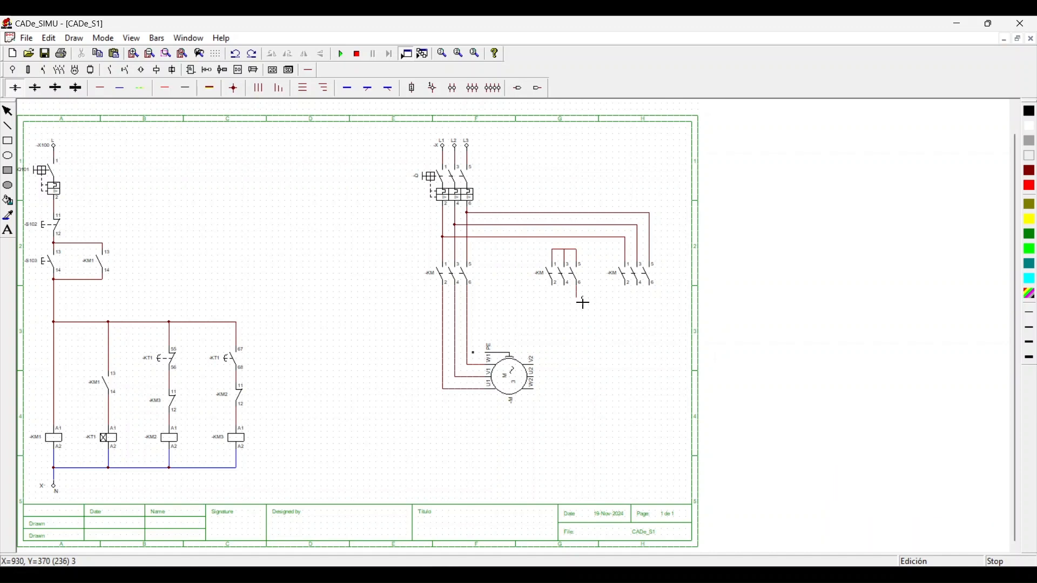
Connect the middle contactor's outputs 6, 4 and 2 to the third contactor's outputs 2, 4 and 6 respectively
drag(581, 299, 626, 289)
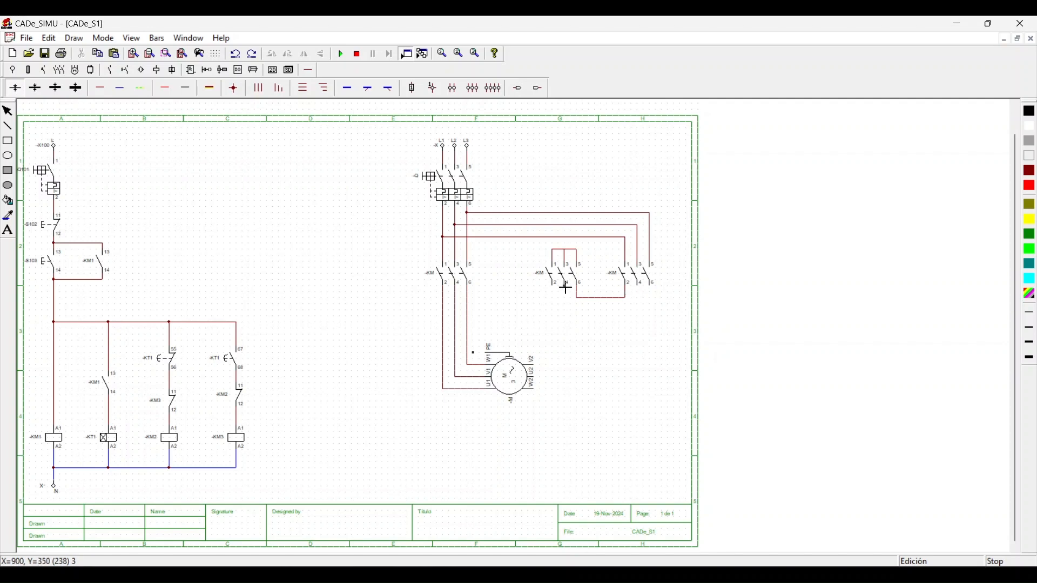
drag(565, 287, 639, 312)
key(ctrl+z)
drag(551, 287, 657, 313)
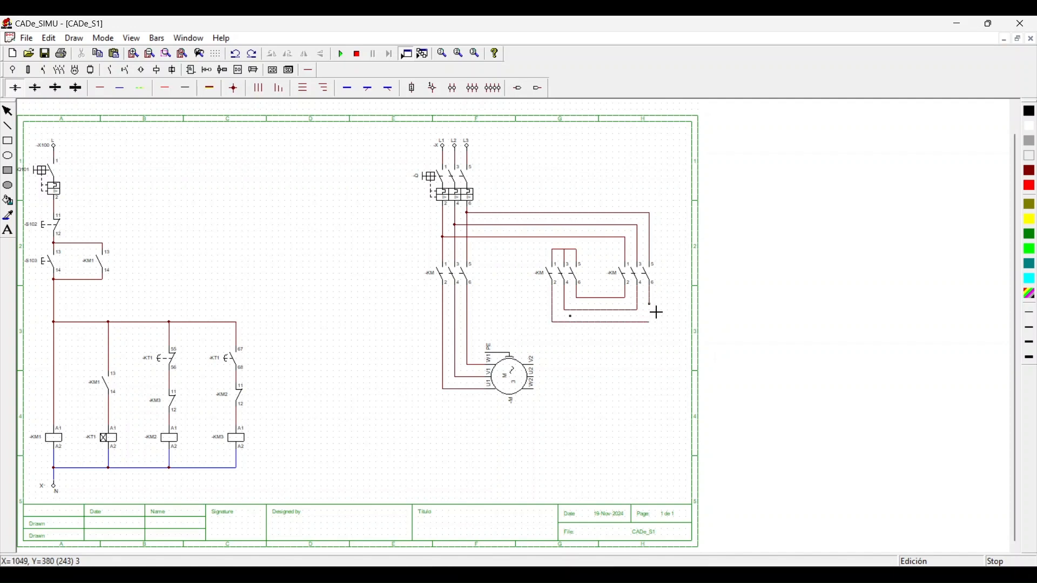
click(656, 322)
Wire the middle contactor's outputs 6, 4 and 2 down to motor terminals W2, U2 and V2
click(100, 89)
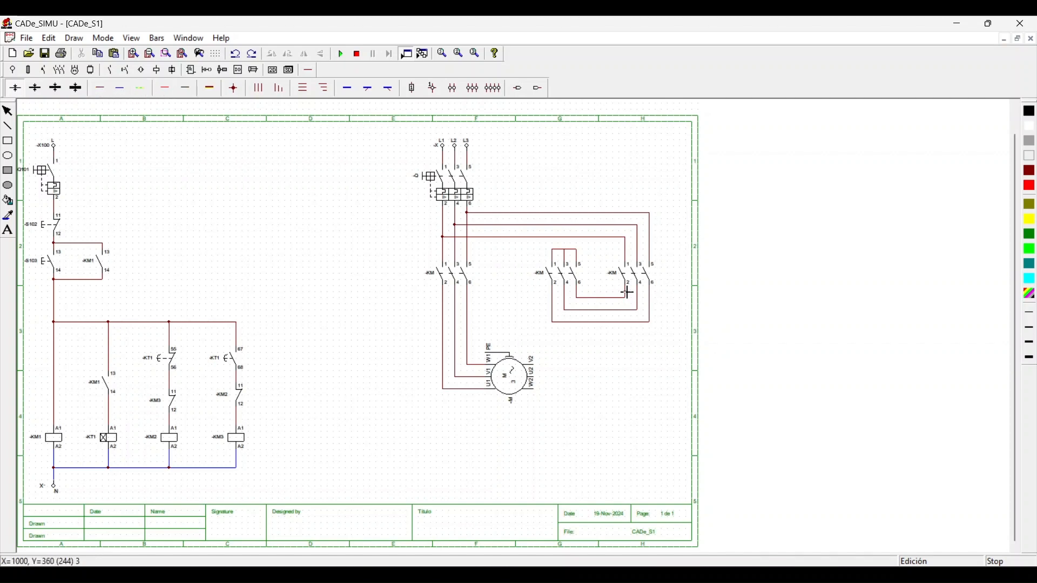
drag(578, 300, 574, 393)
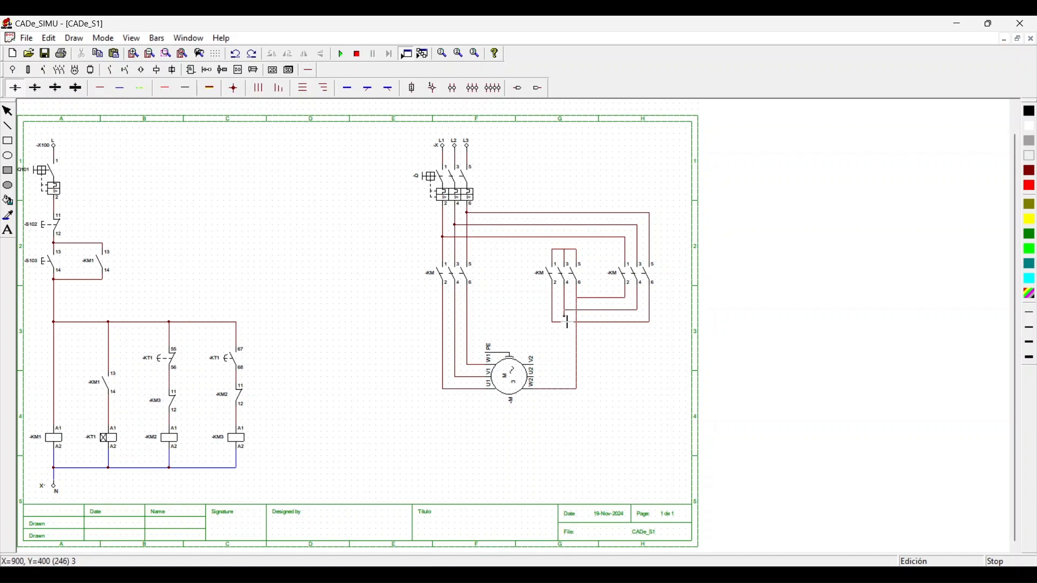
drag(567, 322, 564, 378)
drag(556, 325, 552, 363)
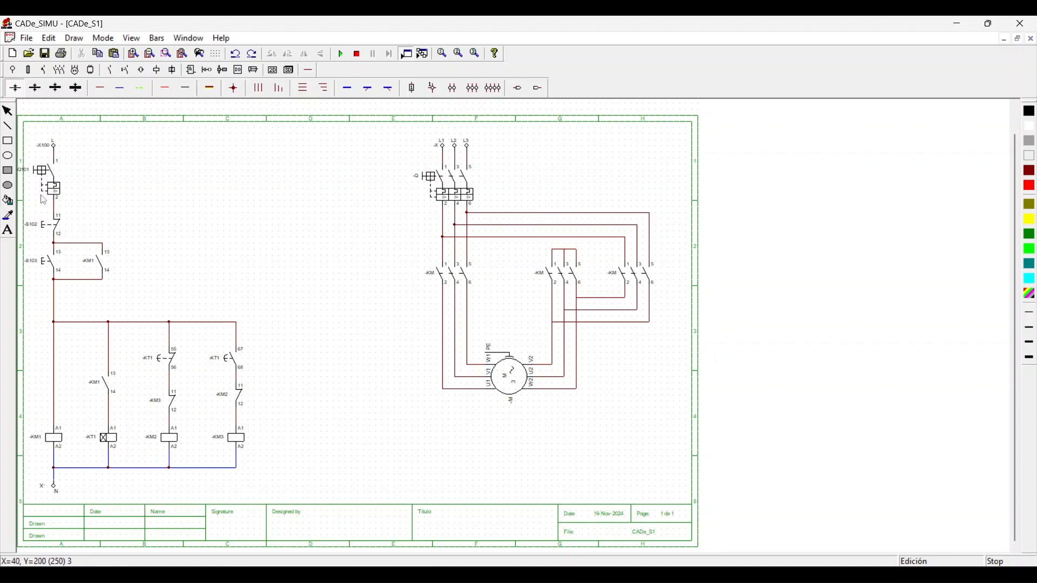
Name the three-pole breaker in the power circuit -Q110 and set its function to 3CB
double_click(420, 181)
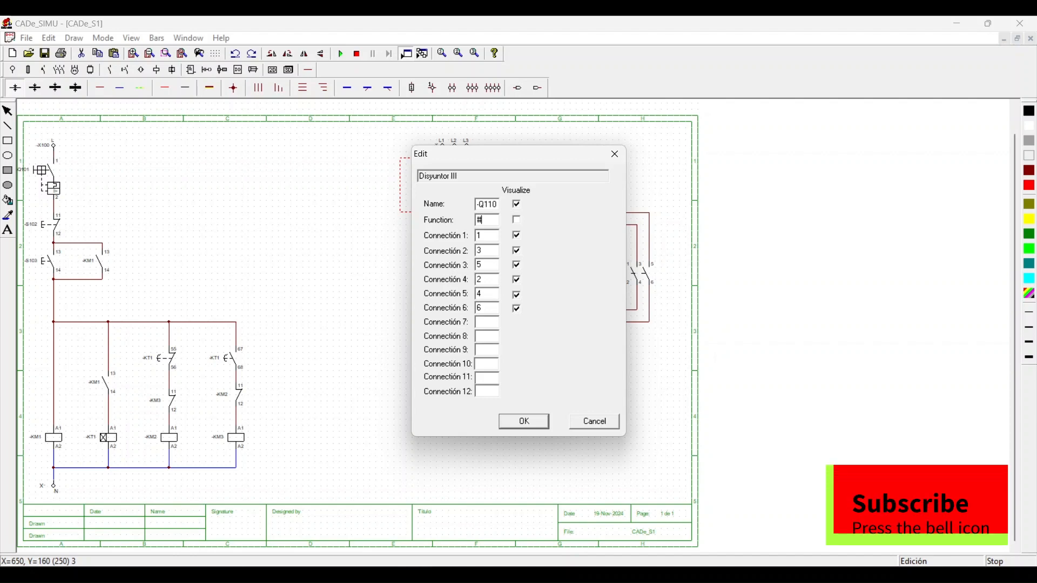
text(CB)
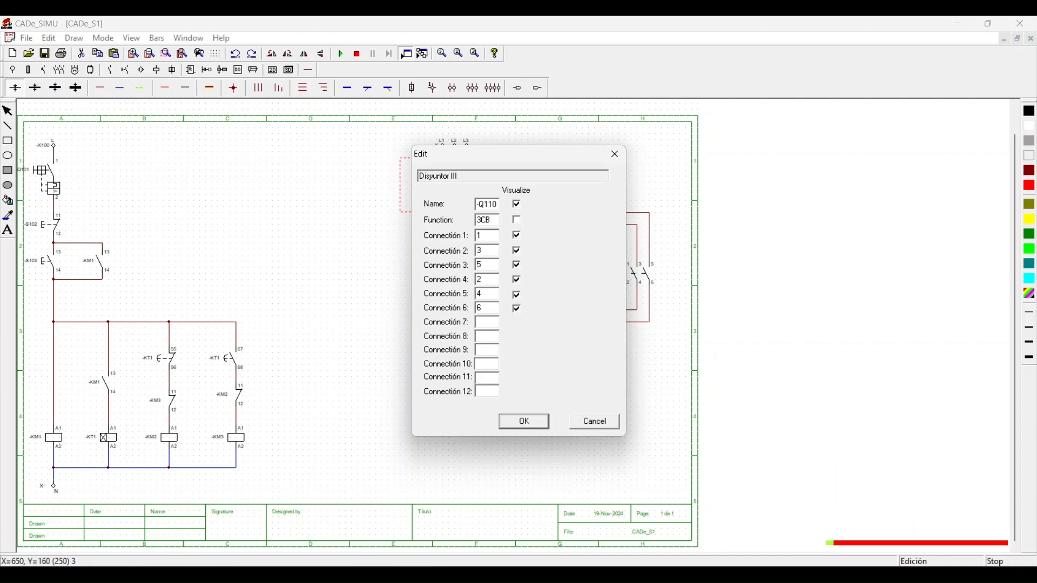
click(519, 421)
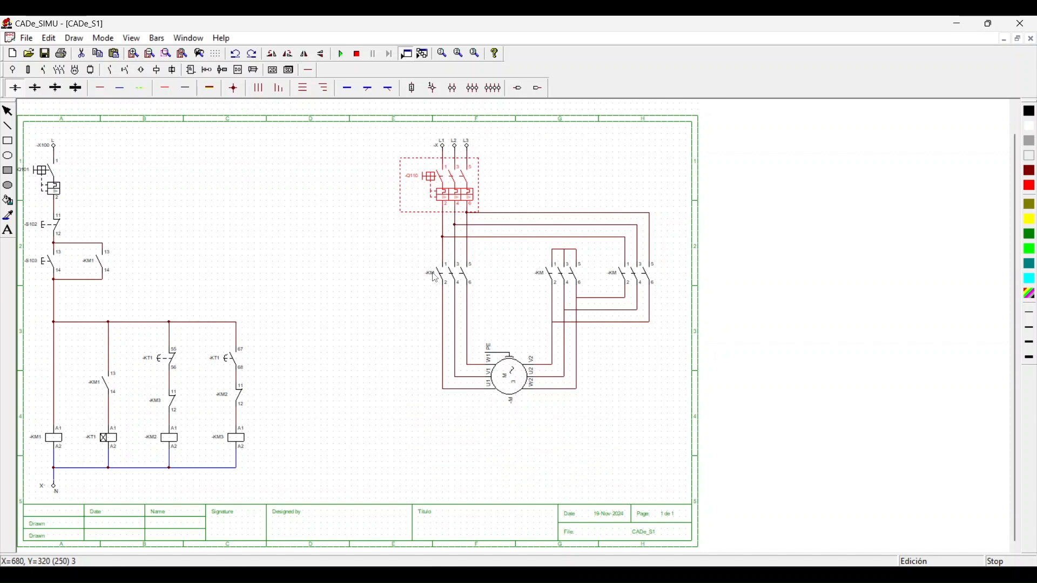
Name the first power contactor -KM1, and the middle one -KM2 with the function star
double_click(442, 275)
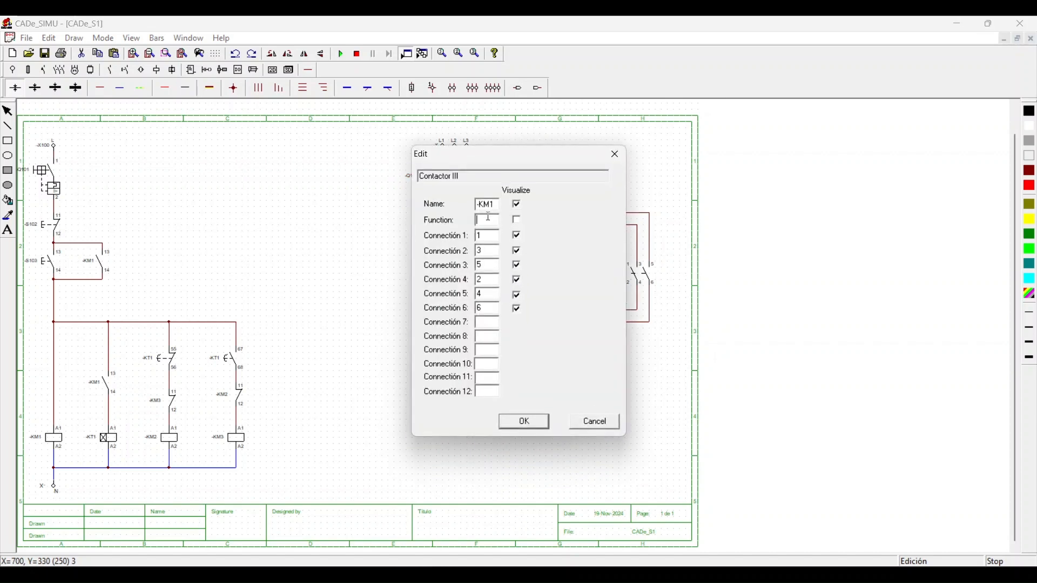
click(526, 429)
double_click(564, 275)
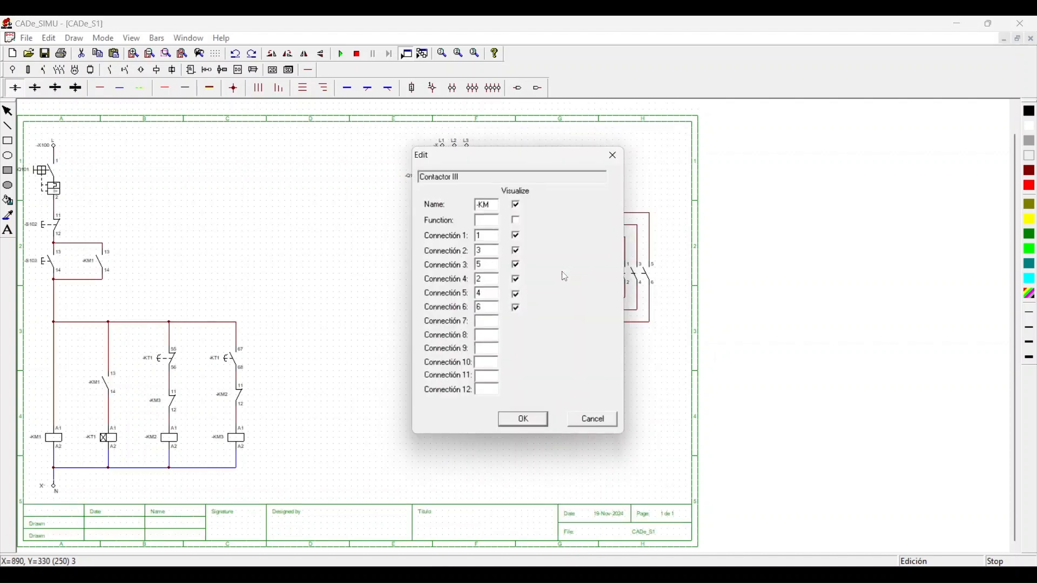
click(494, 207)
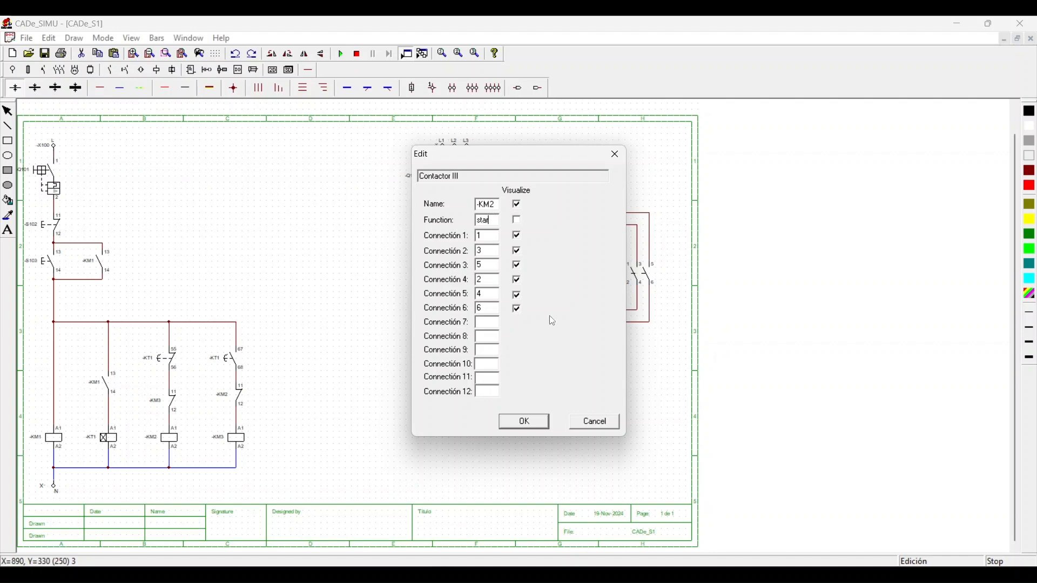
click(534, 420)
Name the third power contactor -KM3 and set its function to delta
double_click(622, 280)
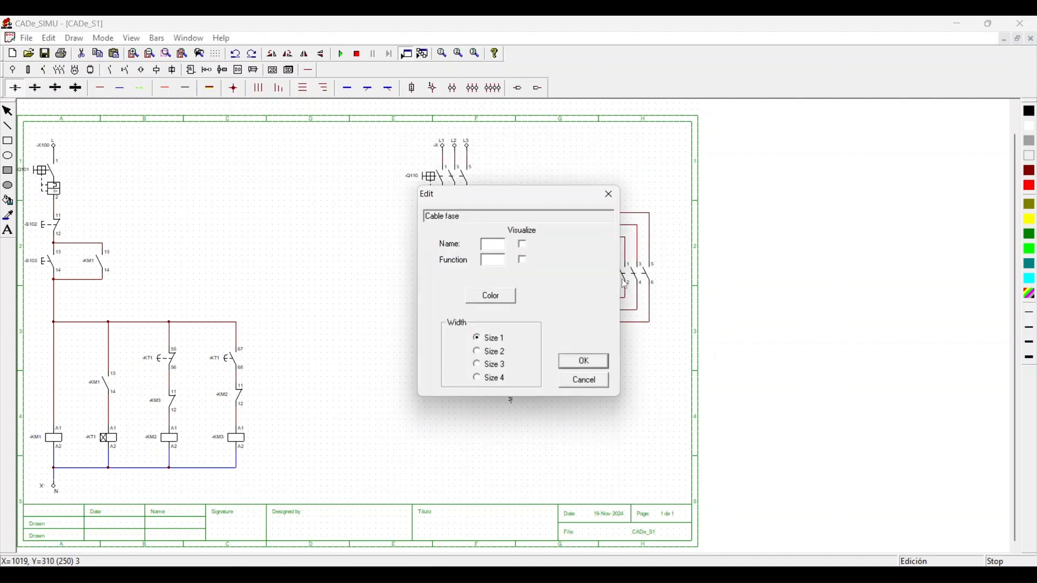
click(610, 196)
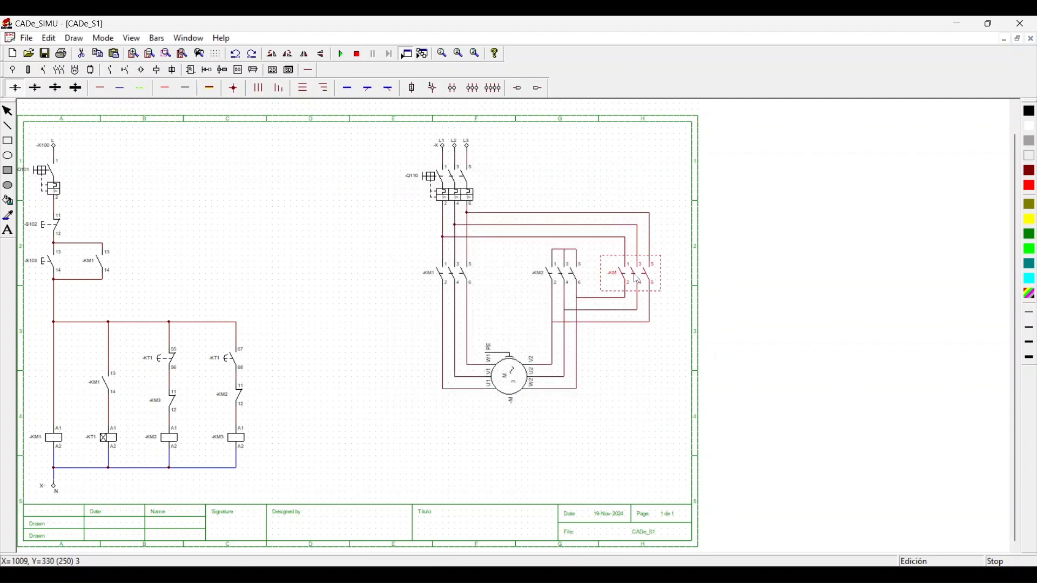
double_click(644, 274)
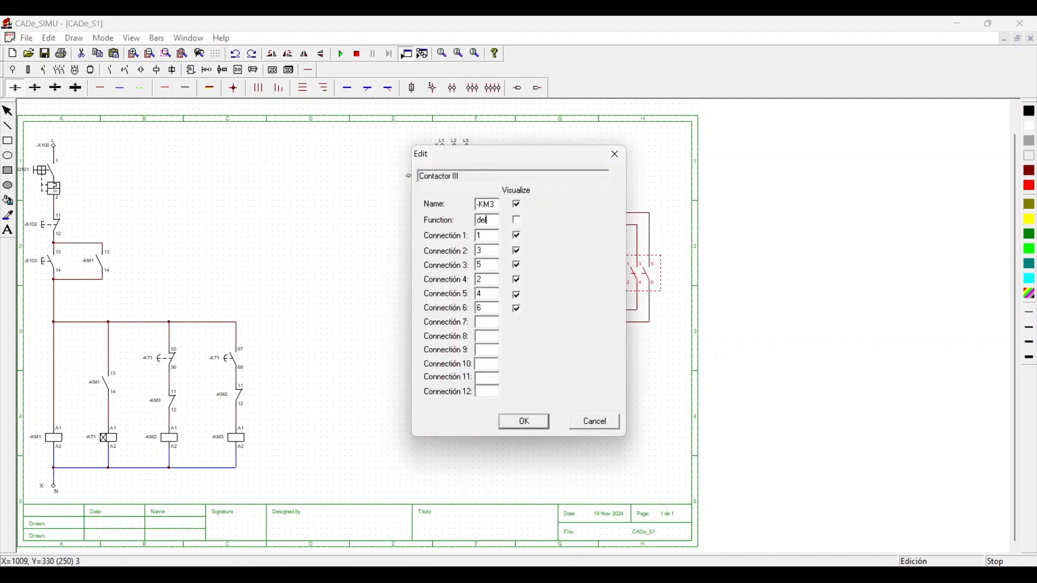
click(527, 421)
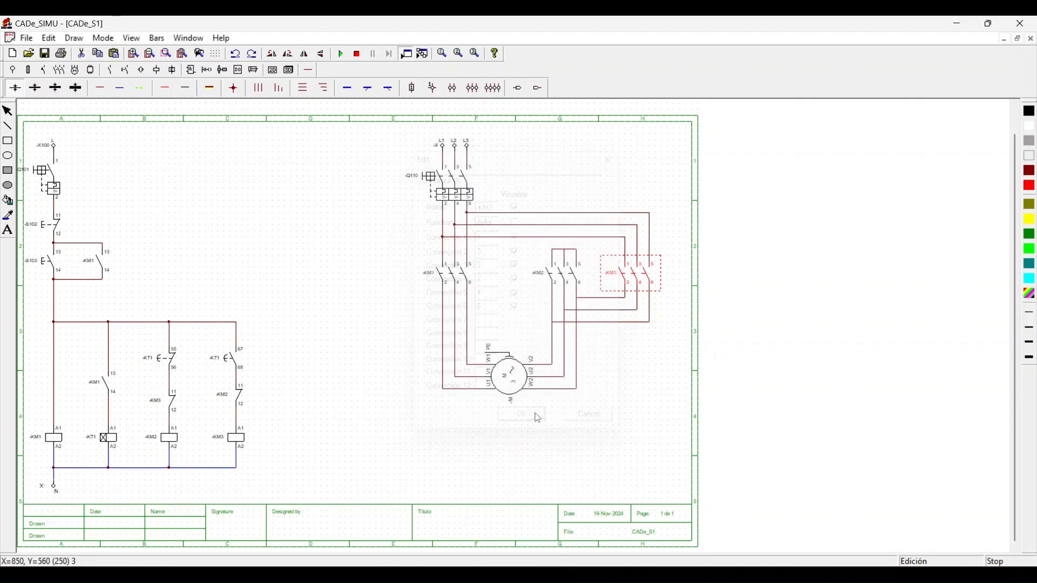
Name the star-delta motor -Motr and enter 1 as its function
double_click(510, 355)
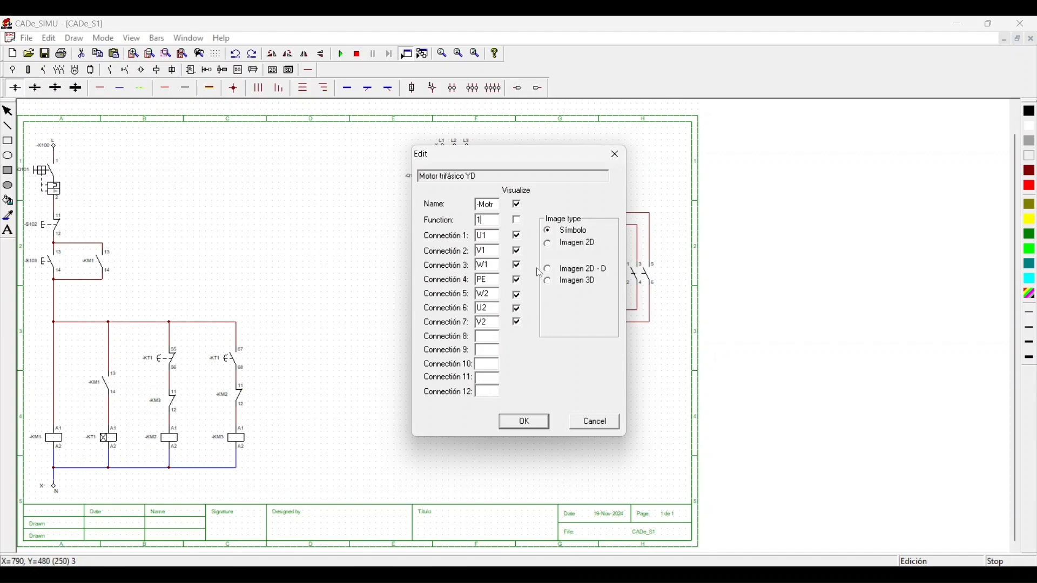
click(527, 422)
click(365, 386)
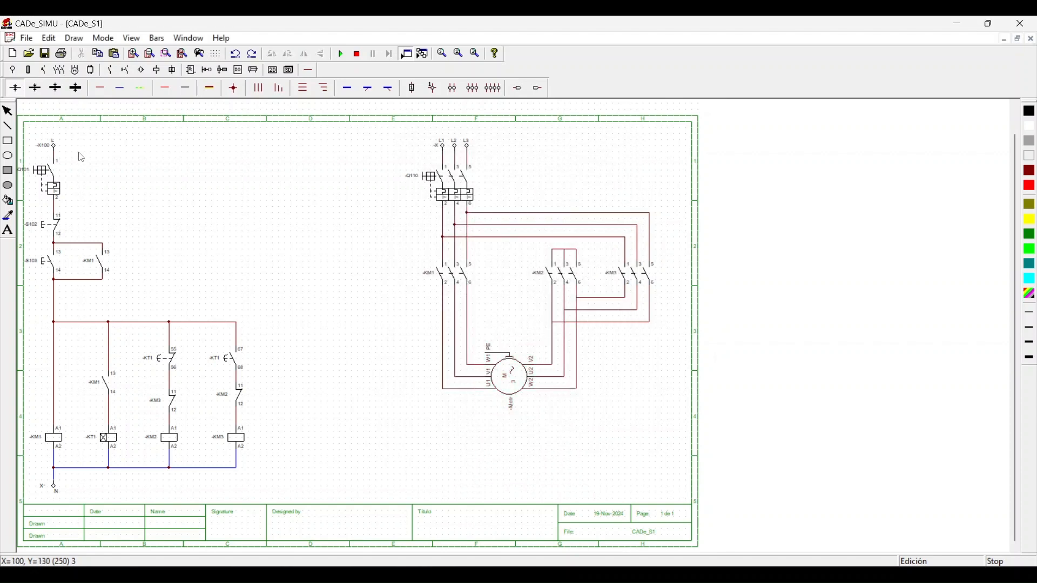
Start the simulation and close control breaker Q101 and power breaker Q110
click(342, 55)
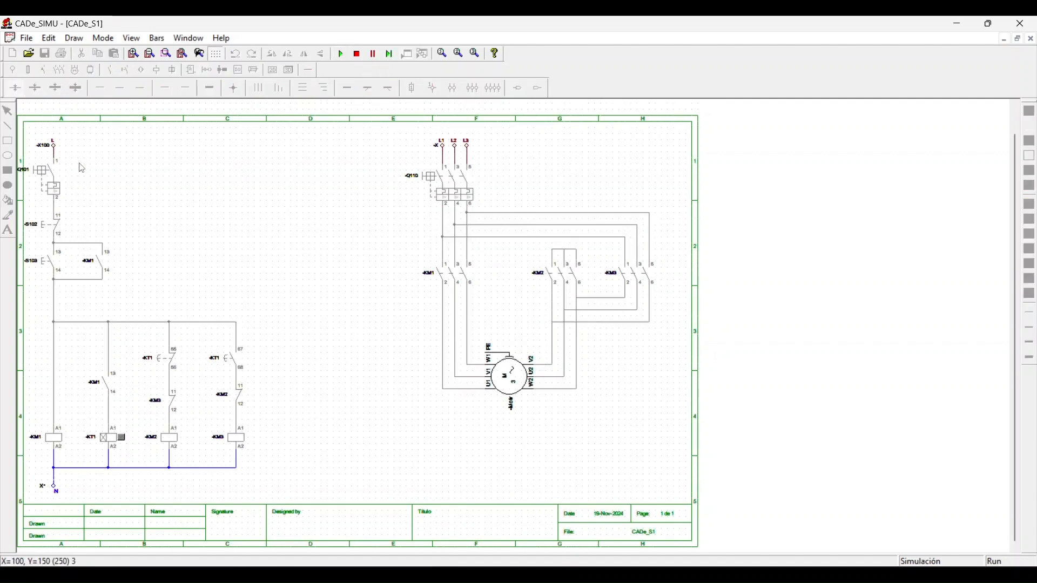
click(38, 170)
click(435, 174)
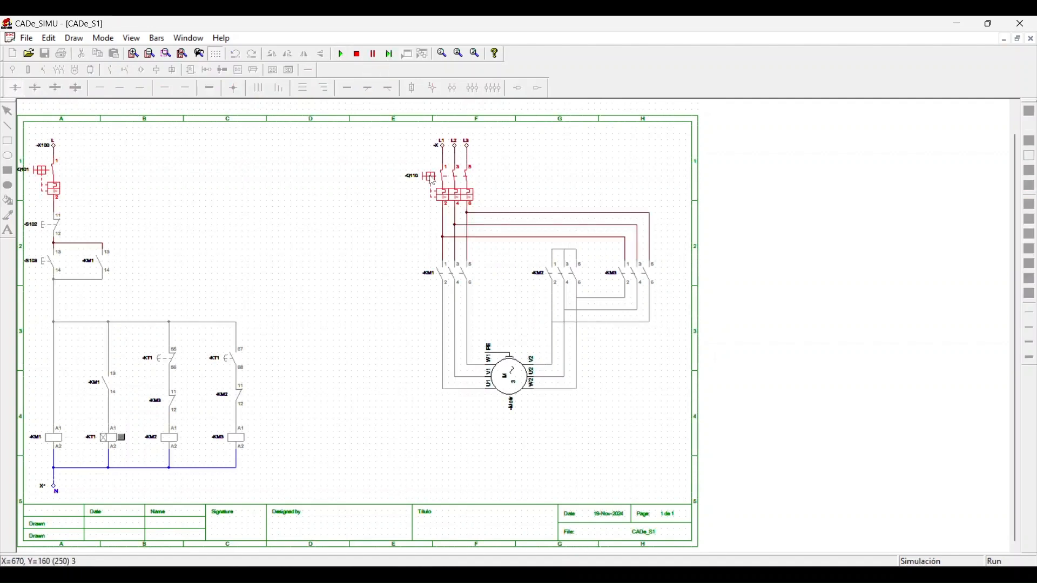
Actuate start button S103 and check the KT1-timed changeover from KM2 to KM3 in both circuits
click(34, 263)
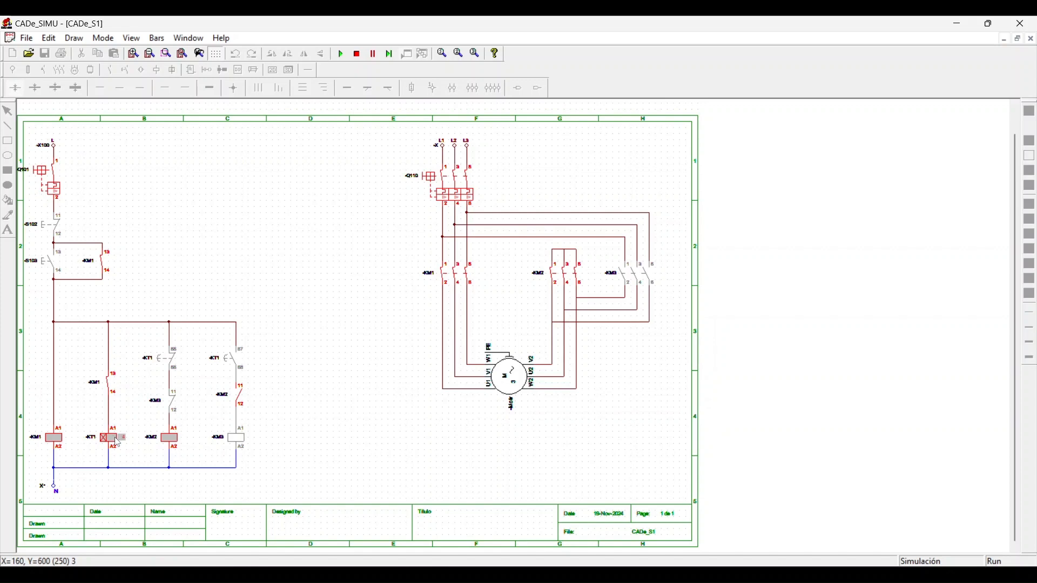
scroll(118, 442, up, 3)
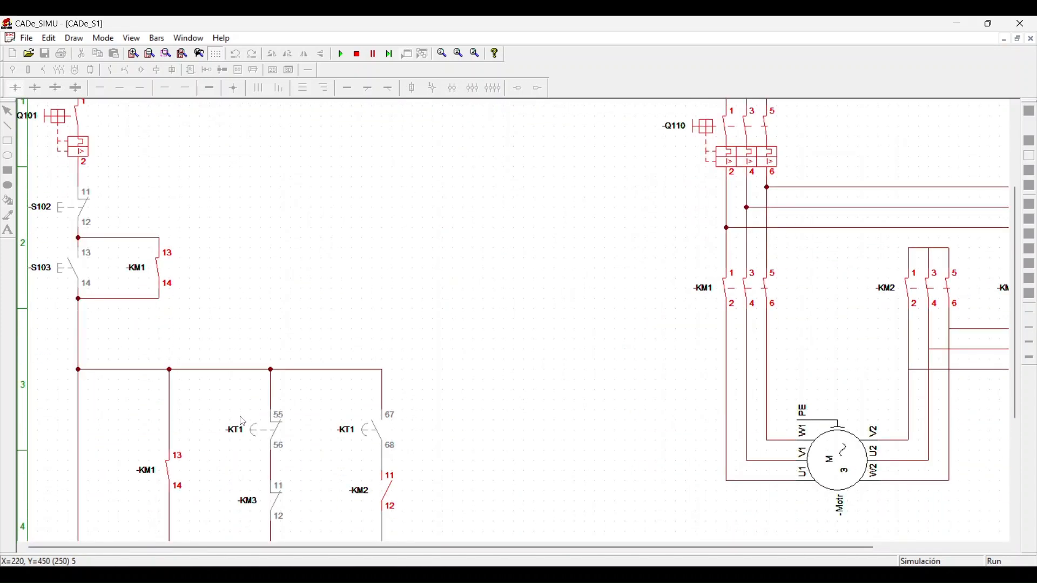
scroll(243, 420, down, 2)
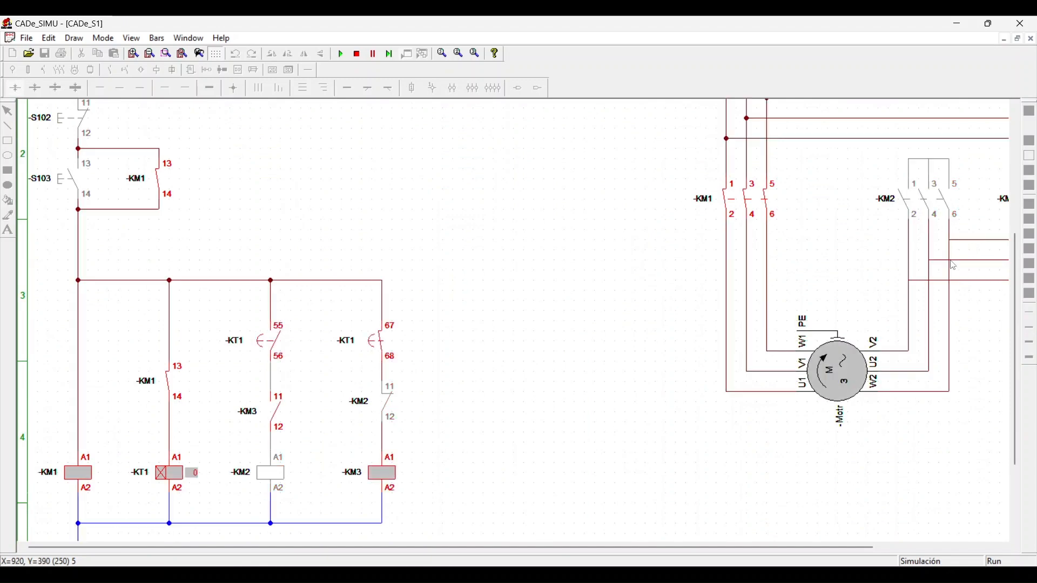
drag(616, 547, 705, 547)
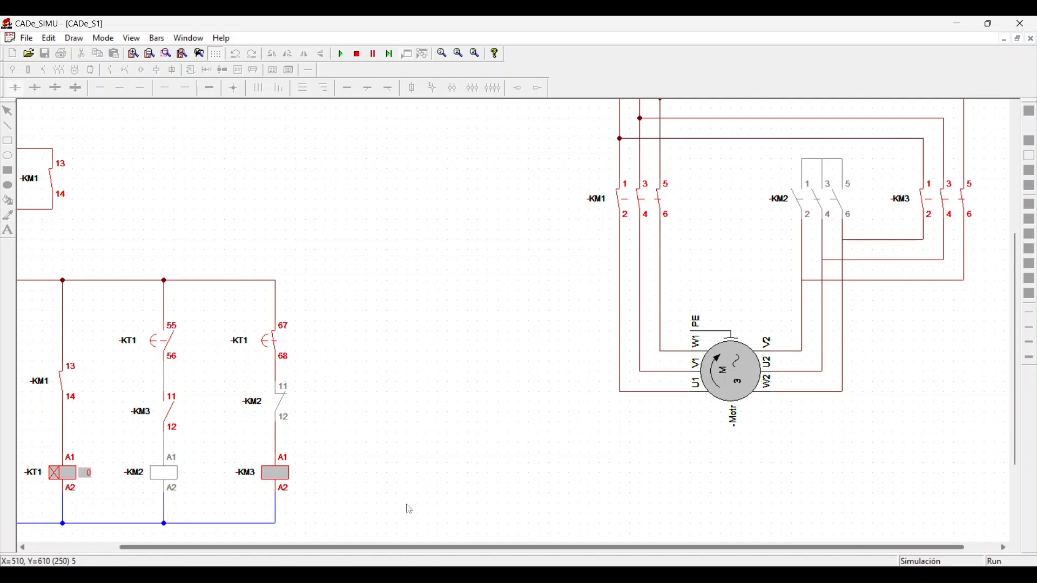
drag(430, 548, 303, 546)
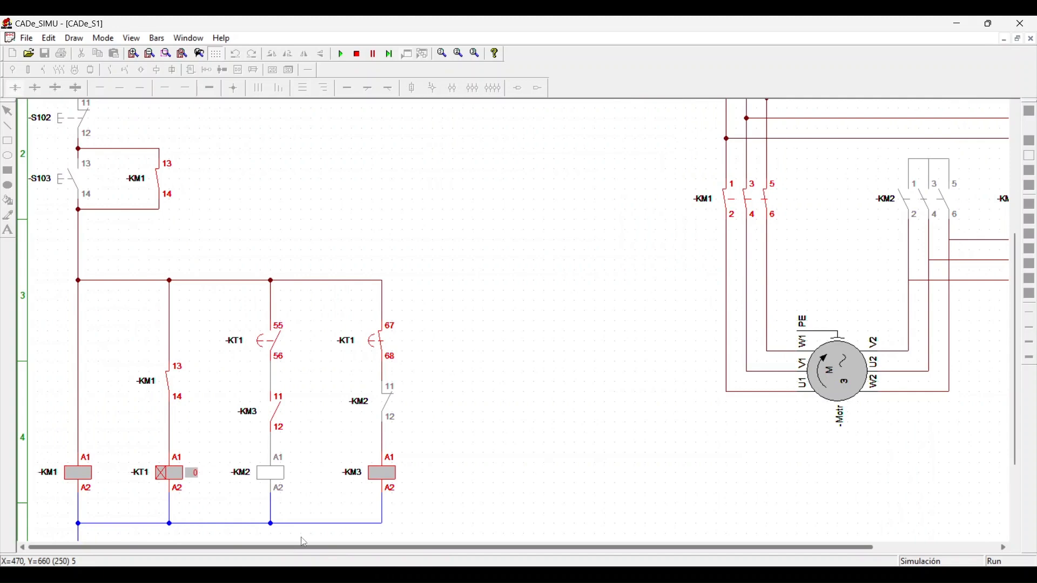
Stop the motor with S102 and restart it with S103 in the simulation
scroll(308, 350, up, 3)
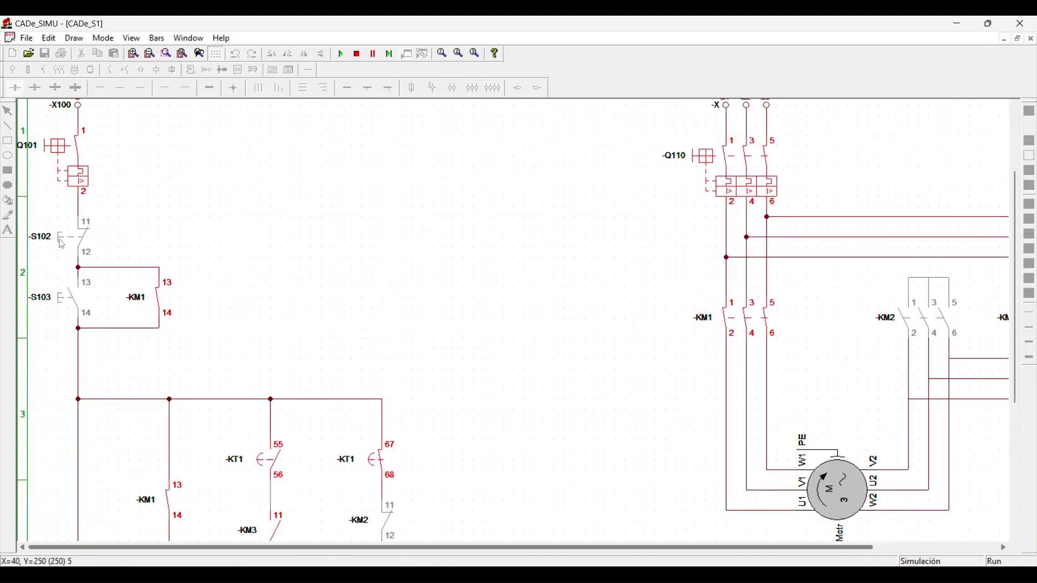
click(81, 244)
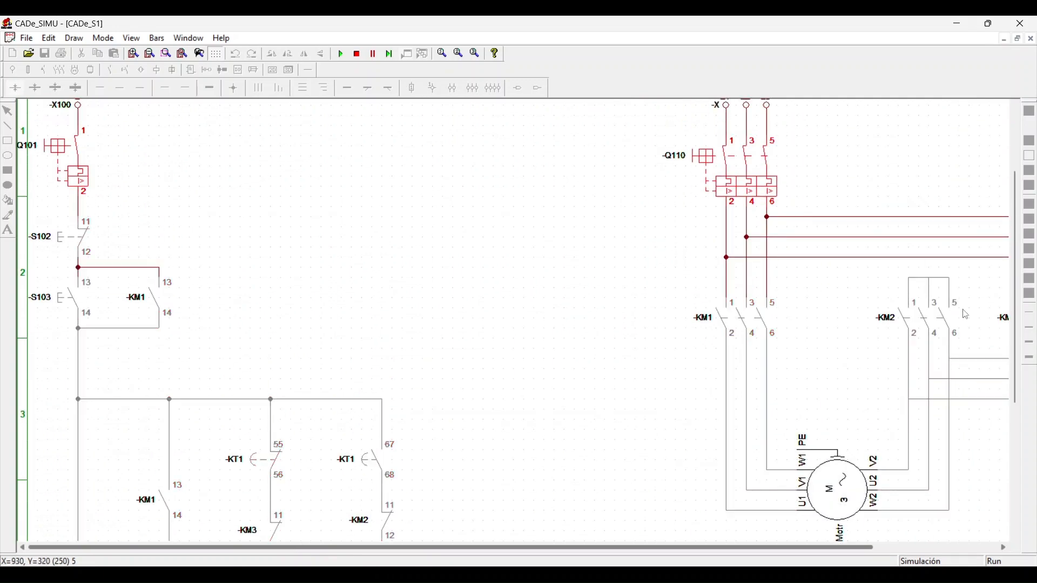
scroll(805, 271, down, 1)
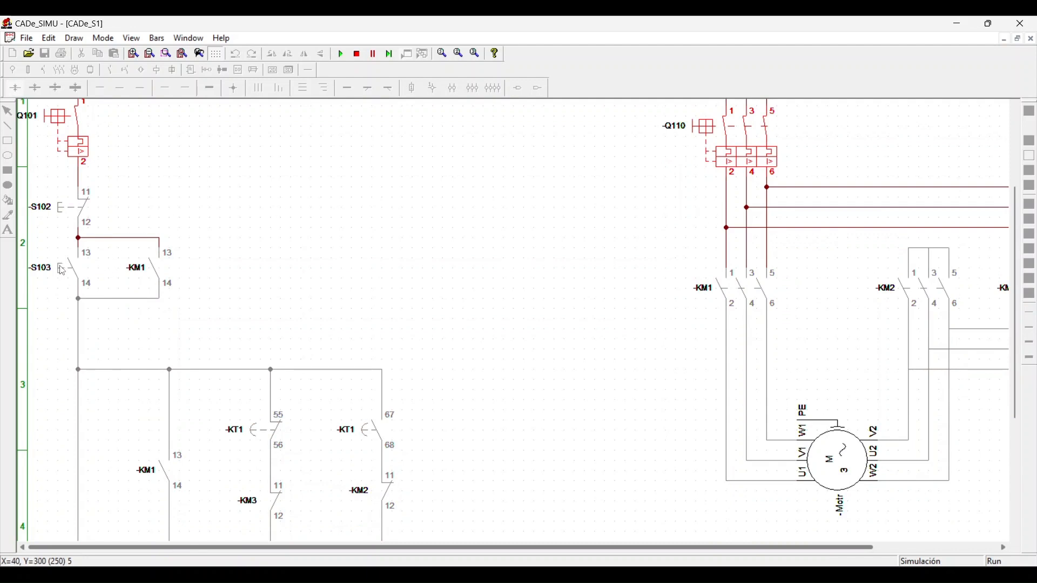
click(61, 273)
Examine the timer, the contactor states and the motor in both circuits during the second simulated start
scroll(212, 298, down, 3)
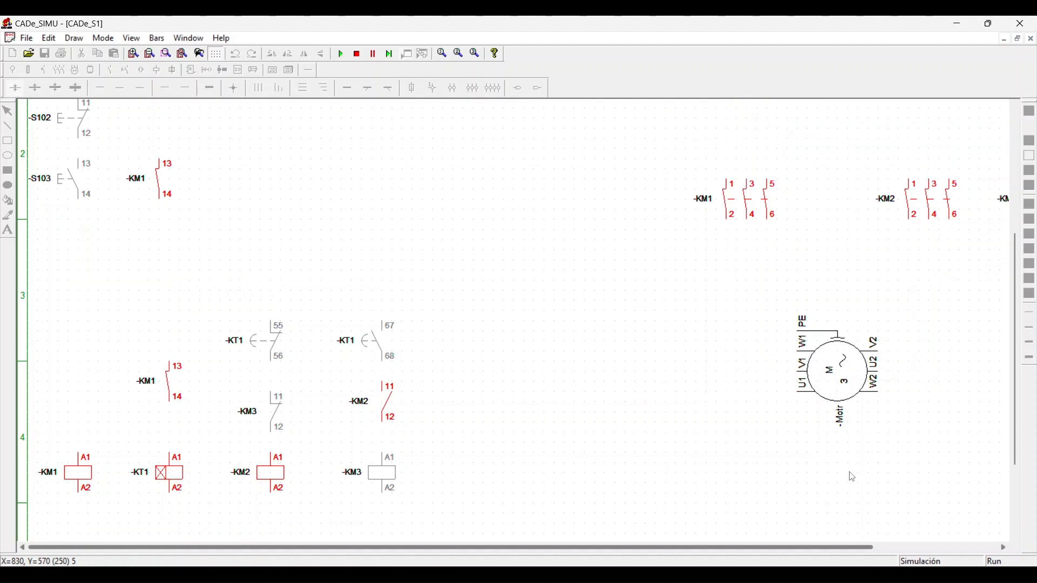
drag(765, 545, 926, 554)
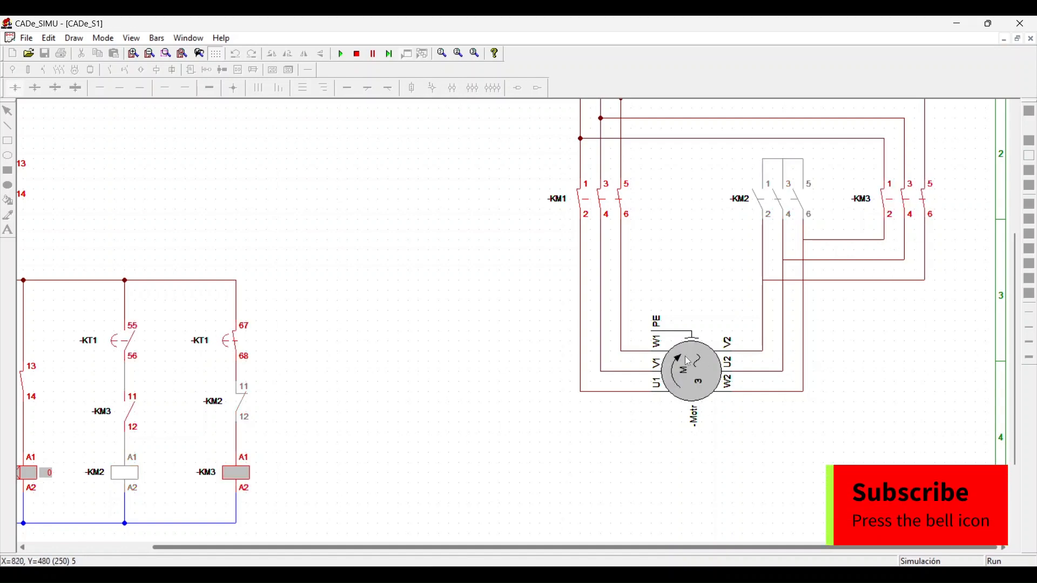
scroll(555, 294, down, 3)
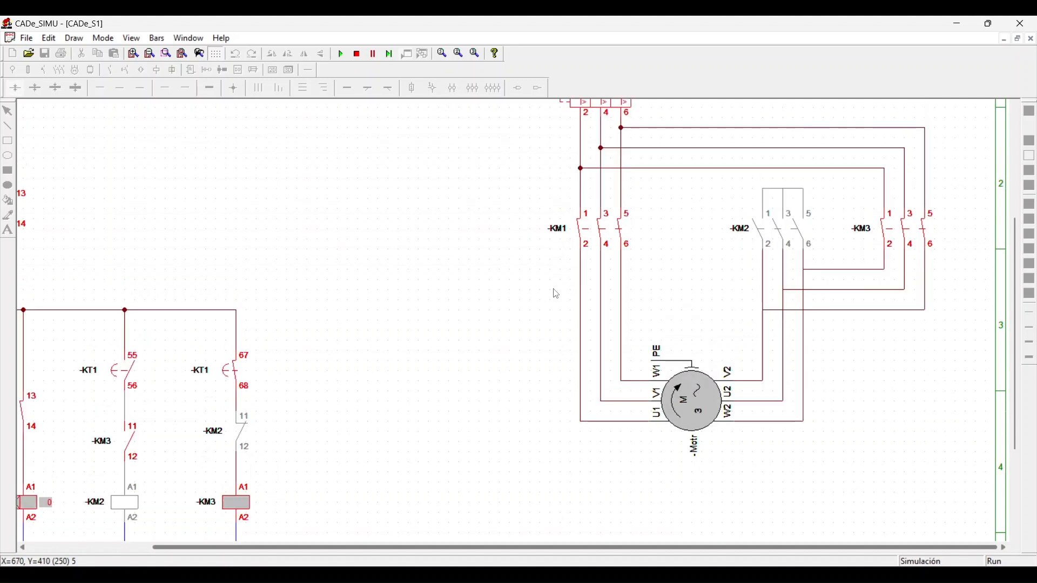
scroll(538, 290, up, 2)
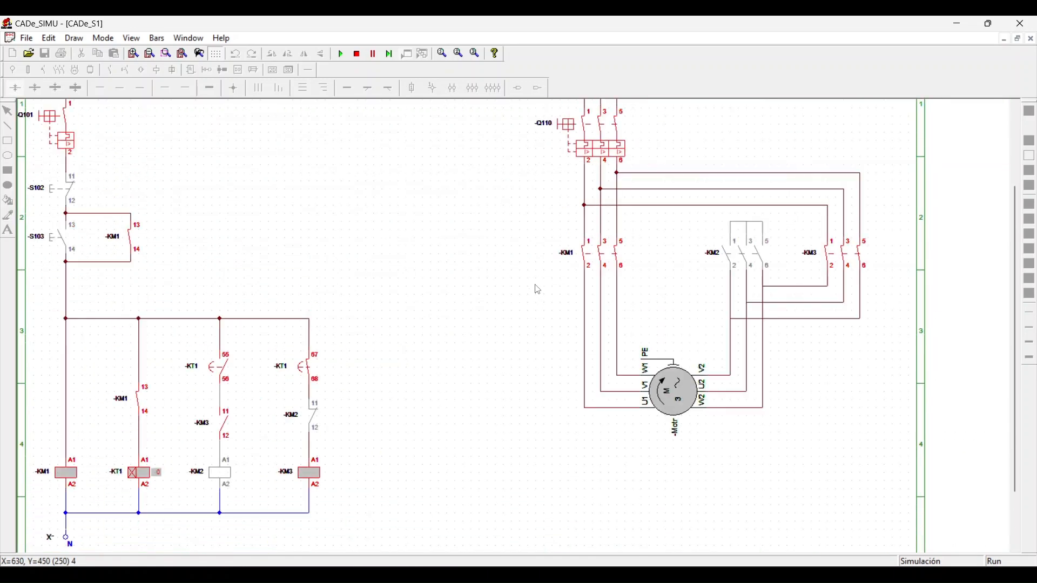
scroll(534, 290, down, 2)
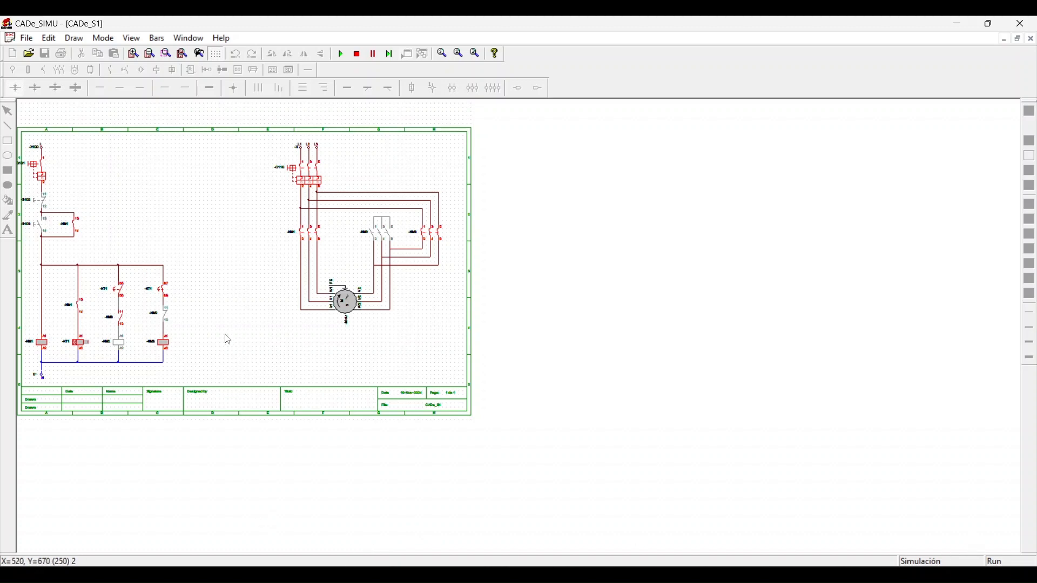
scroll(38, 209, up, 1)
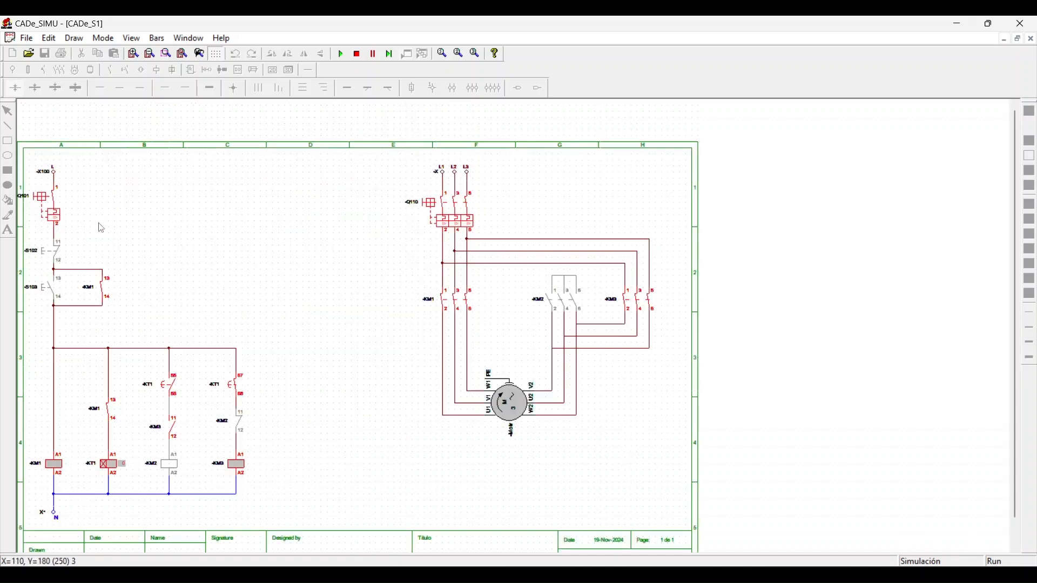
scroll(178, 303, down, 1)
scroll(292, 243, up, 1)
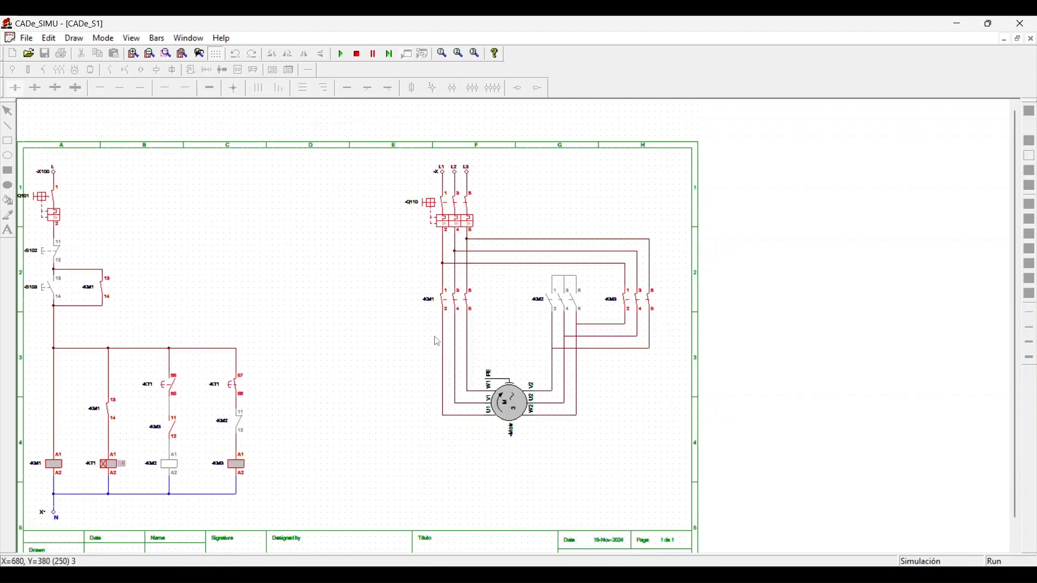
scroll(431, 384, down, 1)
scroll(440, 373, up, 1)
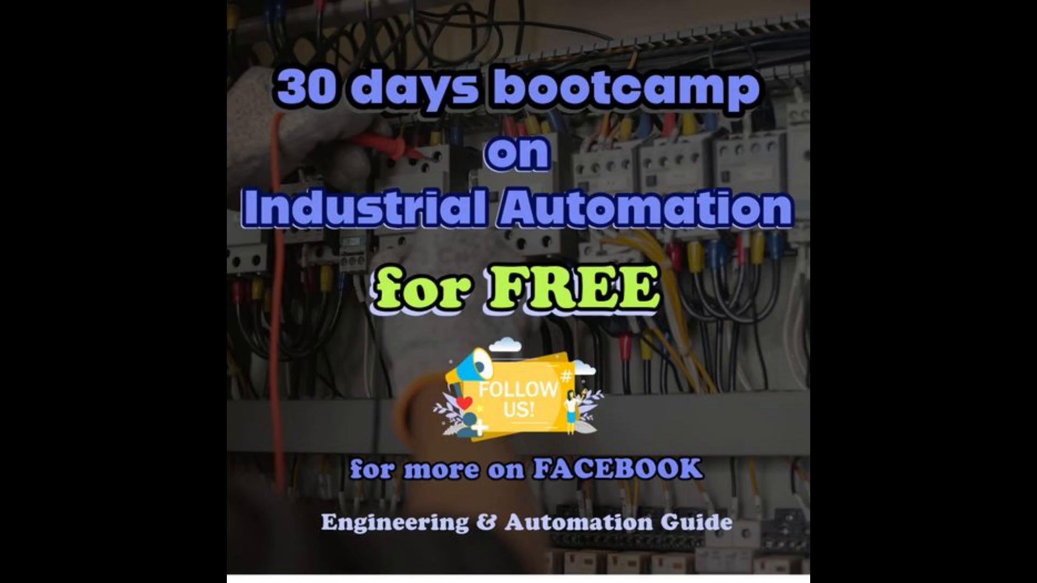